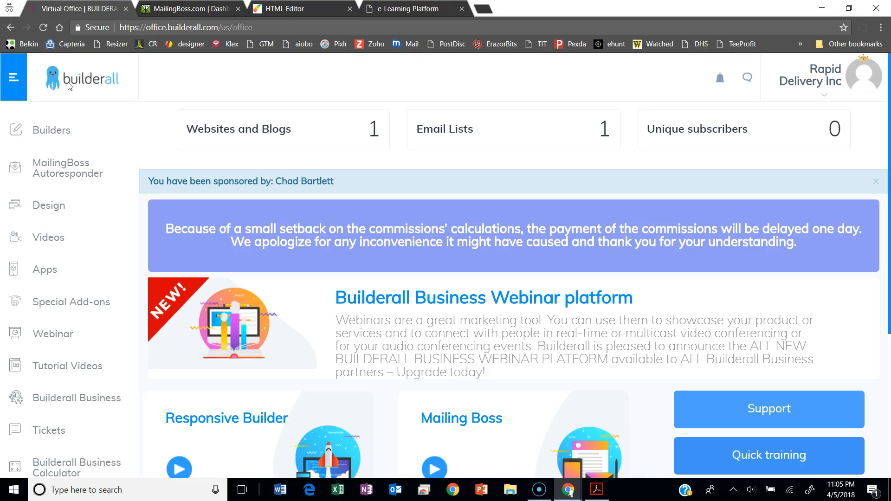
- Open the list of existing sites for the Drag and Drop Pixel Perfect builder
left_click(86, 120)
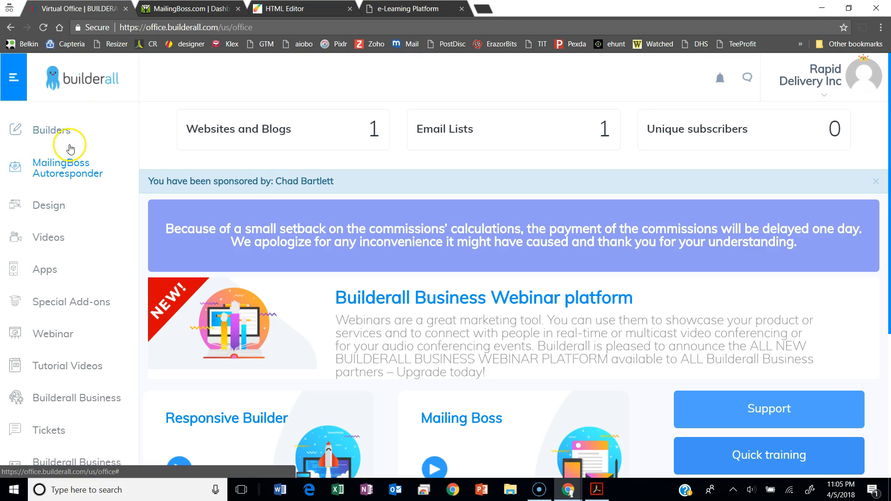
left_click(52, 134)
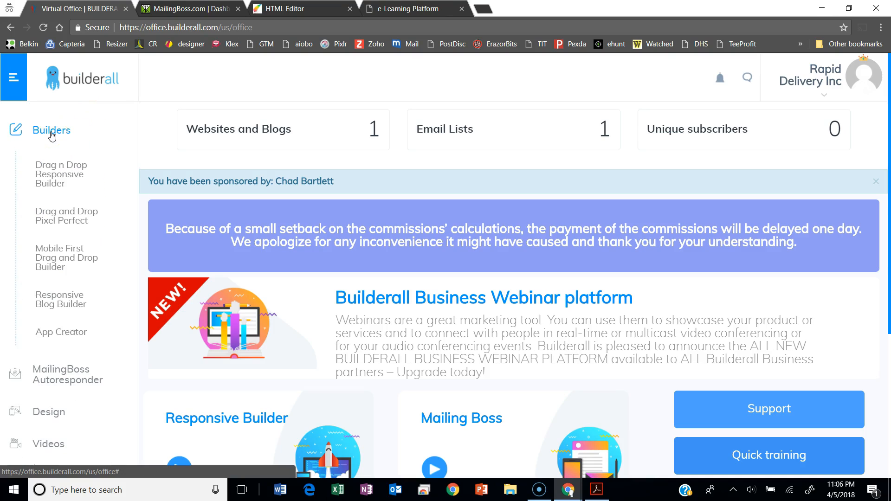
left_click(59, 225)
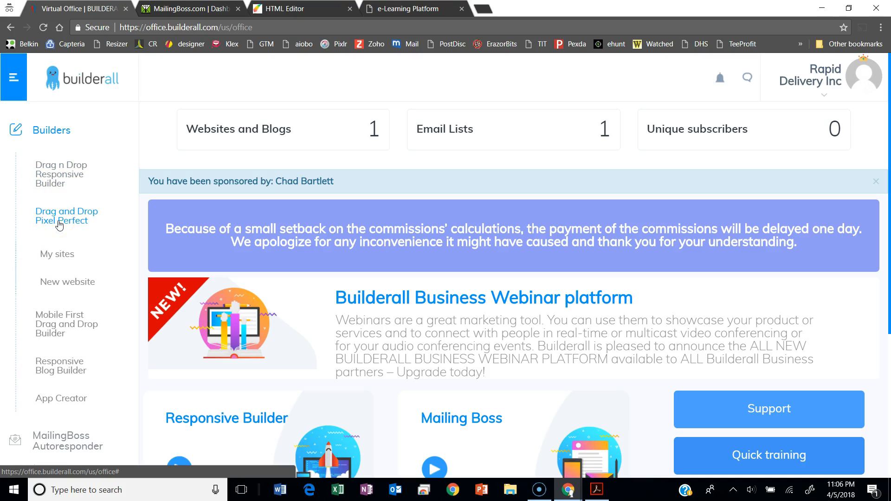
left_click(59, 263)
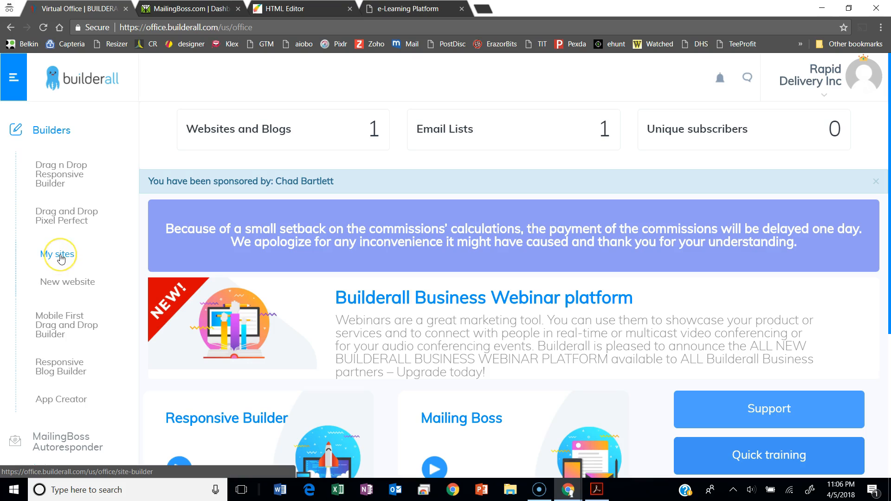
left_click(60, 263)
left_click(103, 278)
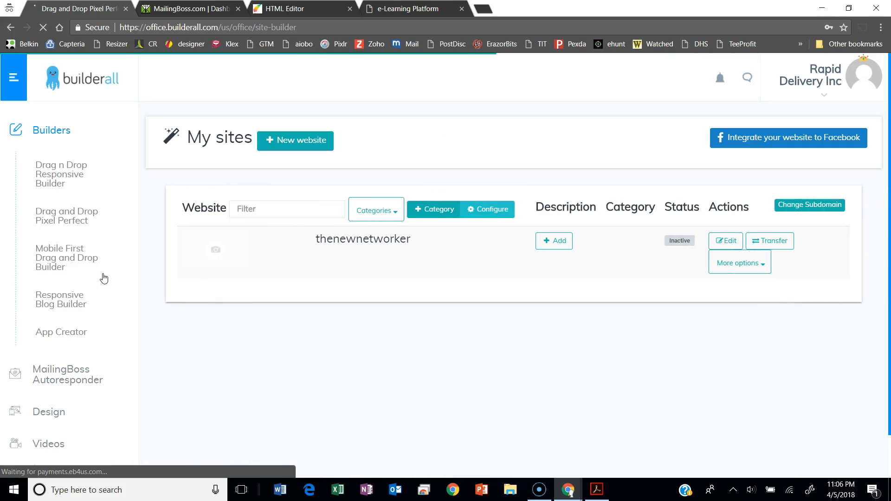
- Open the thenewnetworker site for editing and dismiss the email marketing alert
left_click(435, 241)
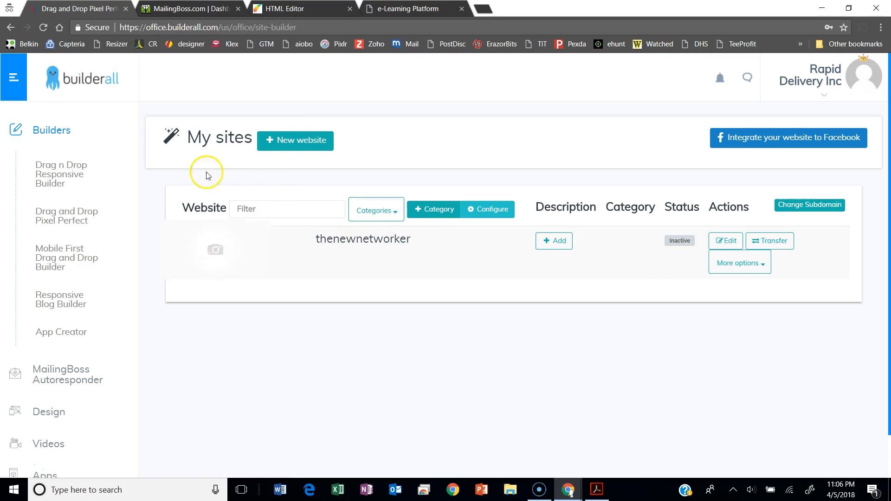
left_click(727, 243)
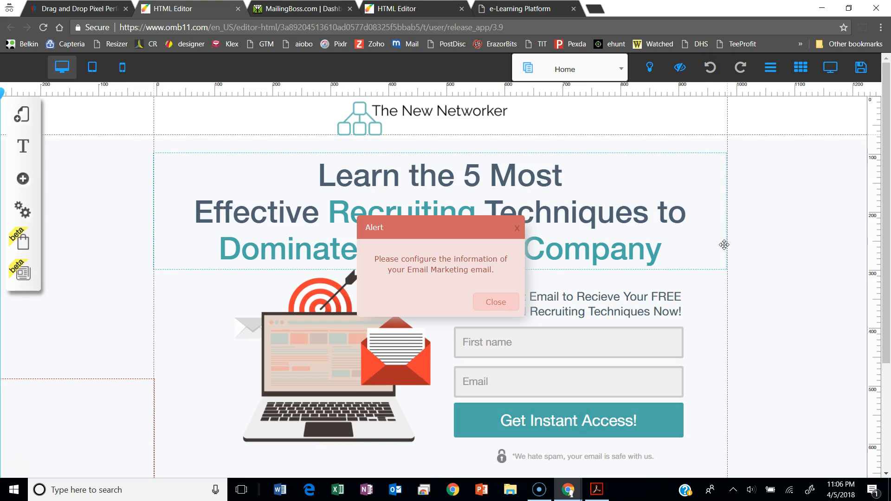
left_click(496, 302)
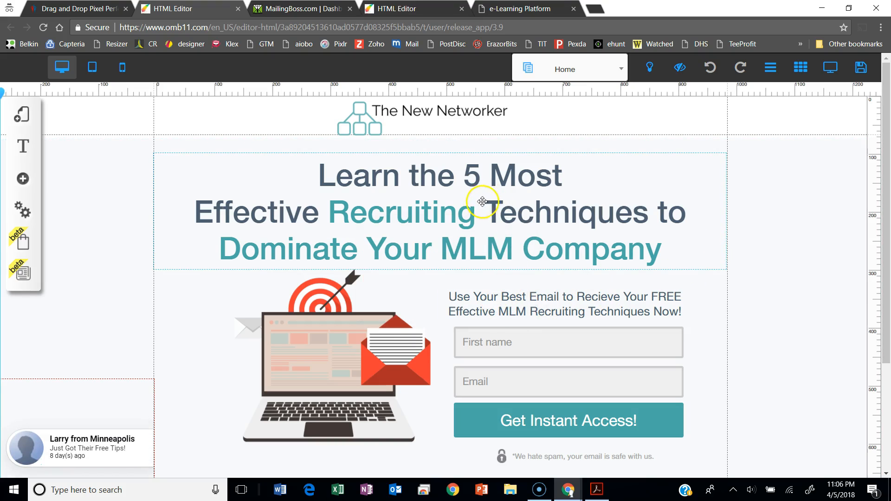
- Slightly reposition the headline, the laptop image and the text above the opt-in form
mouse_move(328, 210)
left_mouse_down()
mouse_move(332, 188)
mouse_move(323, 225)
mouse_move(334, 212)
left_mouse_up()
left_click(349, 325)
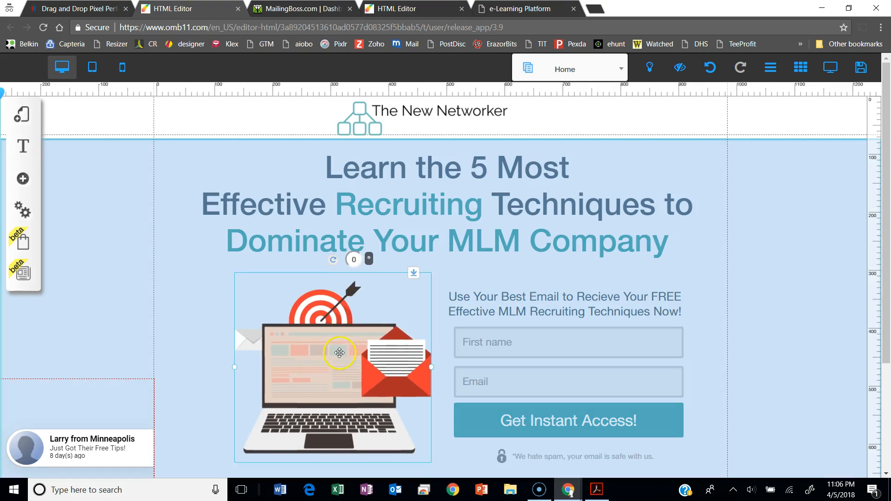
left_click_drag(458, 243, 462, 230)
left_click_drag(509, 310, 511, 304)
left_click(491, 217)
left_click_drag(491, 217, 484, 221)
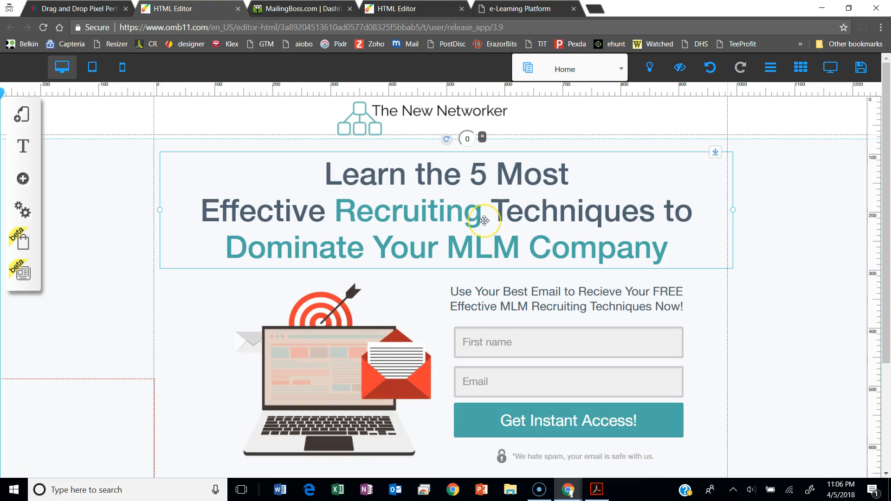
- Examine the editing options for the headline text and the laptop image
right_click(484, 221)
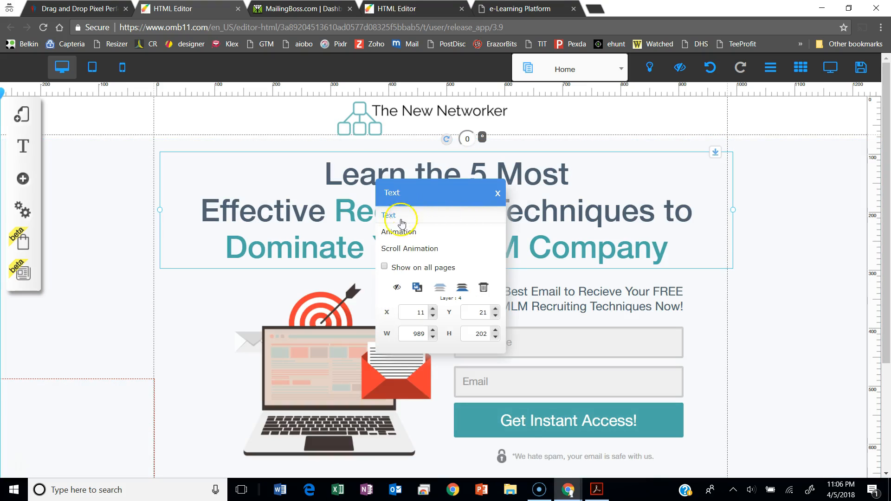
left_click(543, 209)
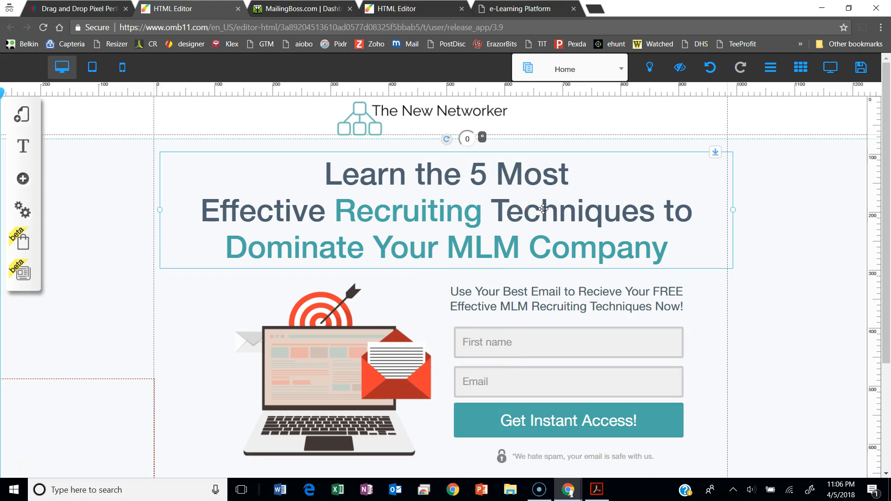
double_click(325, 172)
left_click_drag(325, 172, 606, 257)
left_click(551, 246)
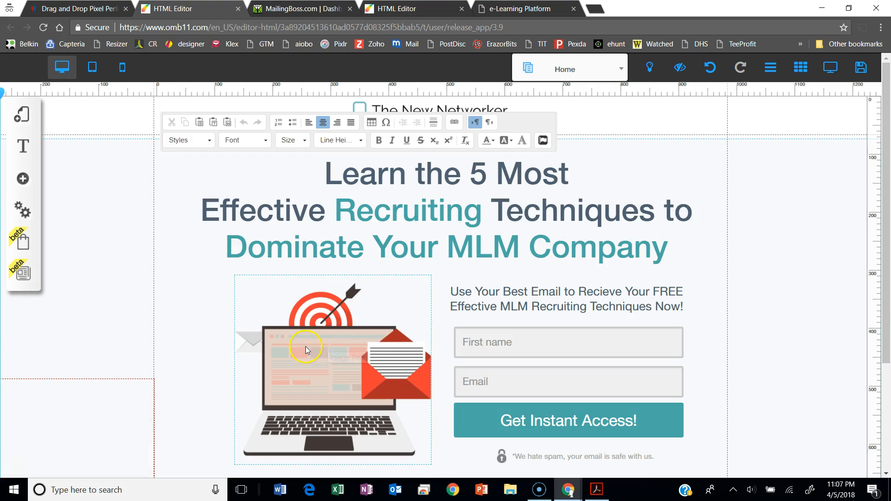
left_click(327, 337)
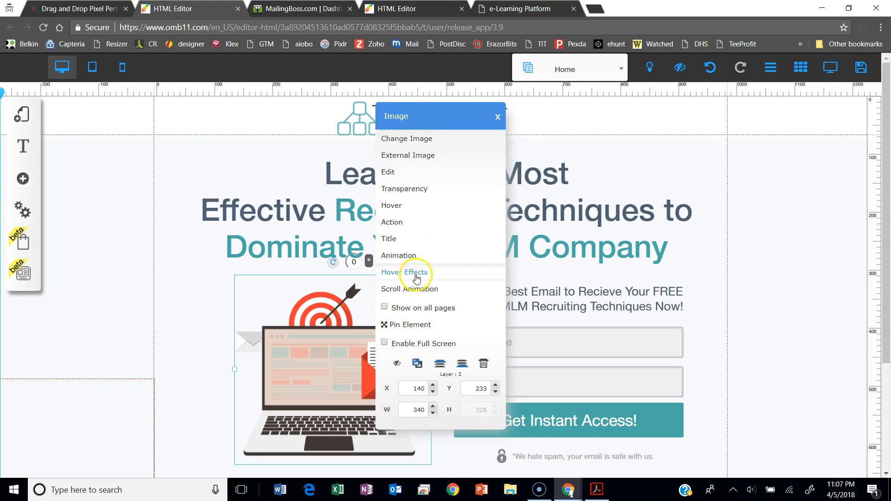
left_click(742, 325)
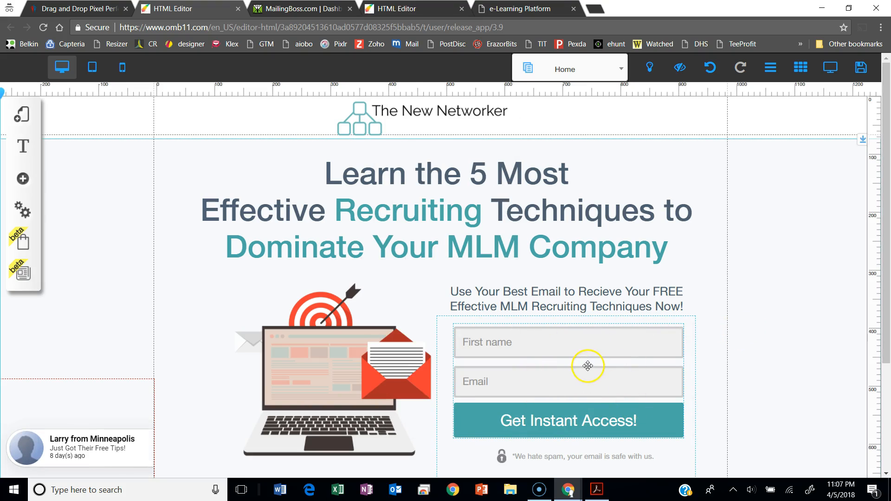
- View the email marketing platforms available for configuring the opt-in form
left_click(556, 375)
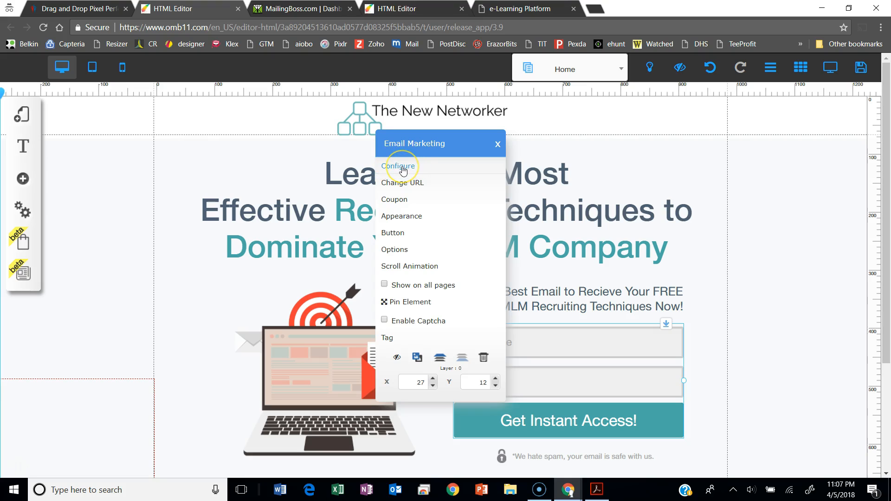
left_click(403, 170)
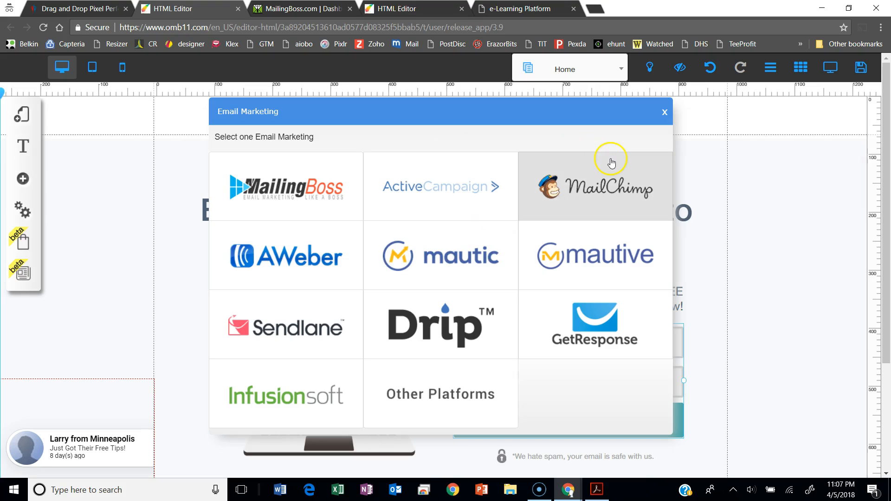
left_click(664, 113)
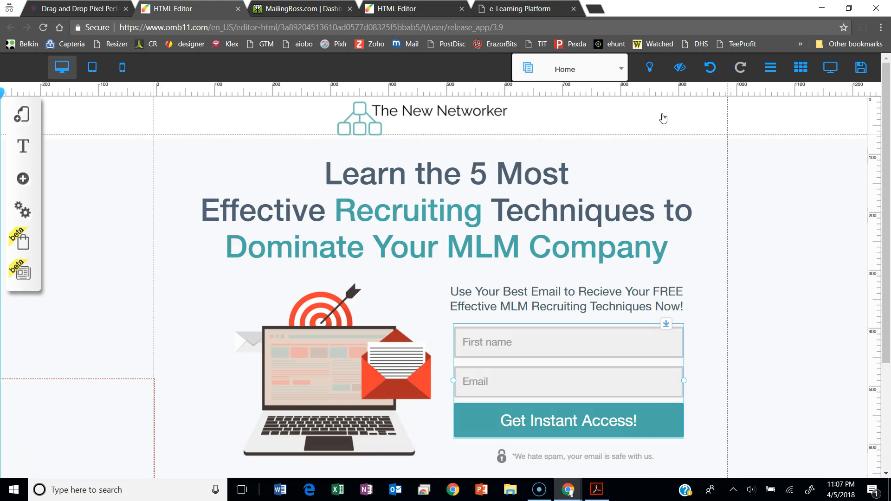
- Try to change the URL of the opt-in form
left_click(638, 427)
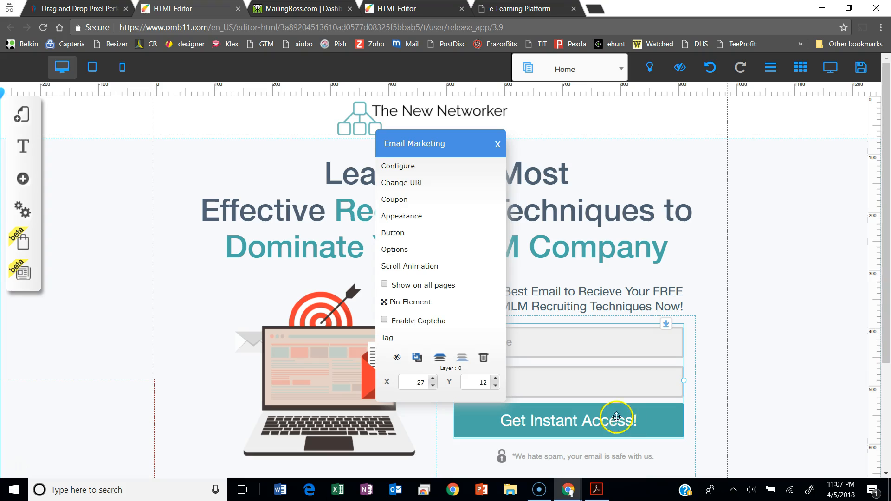
left_click(416, 184)
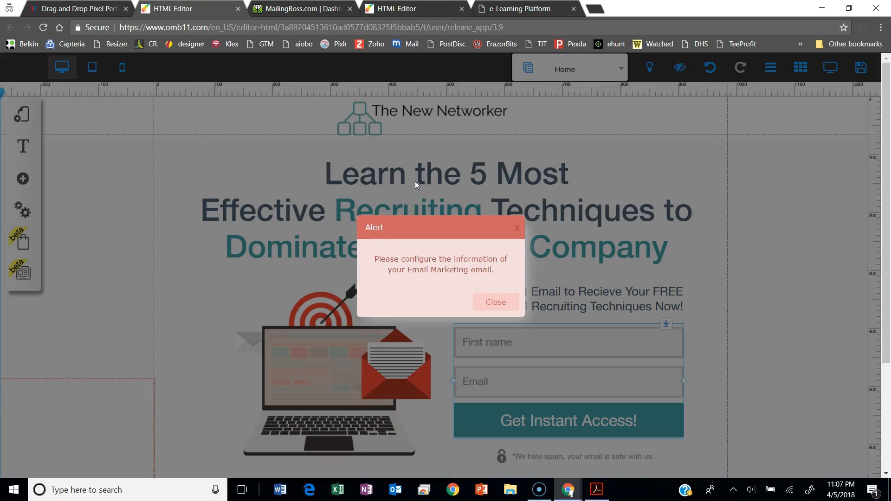
left_click(514, 308)
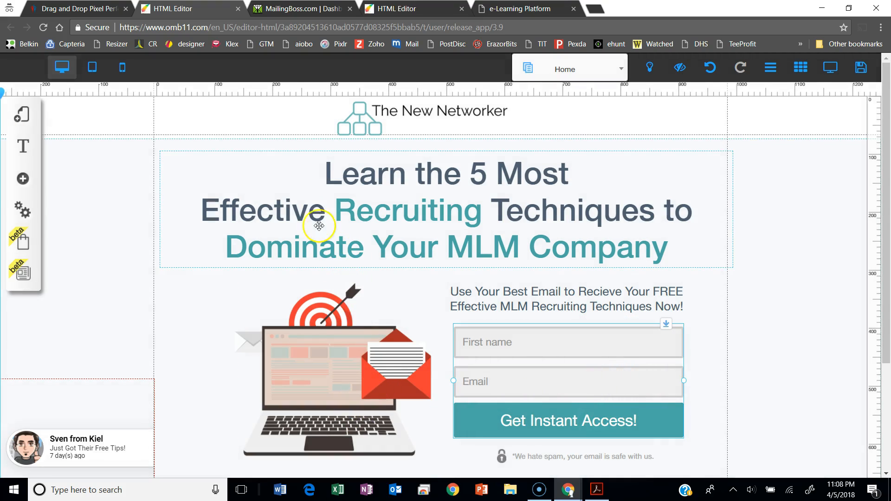
- Return to the Builderall office page and open the MailingBoss Autoresponder
left_click(63, 10)
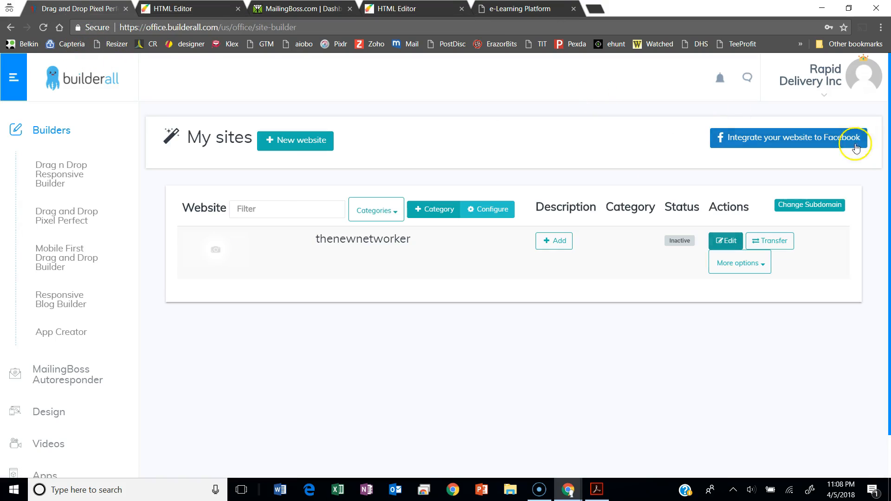
scroll(46, 186, "down", 4)
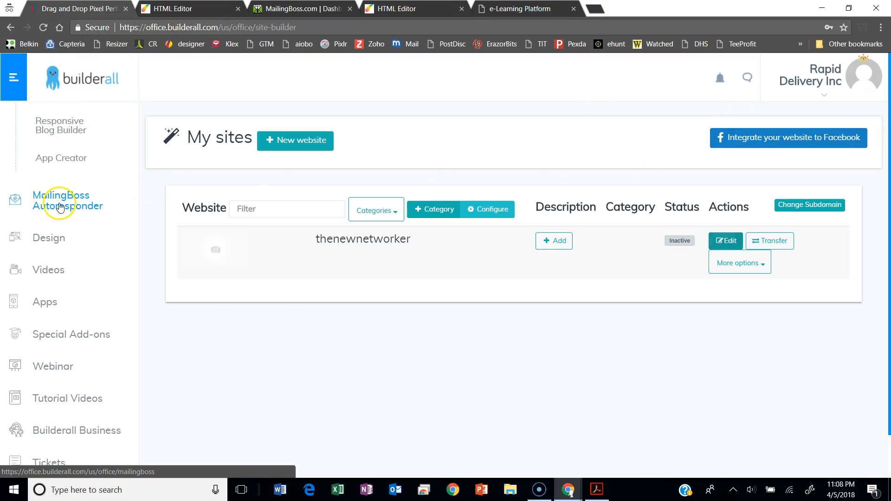
left_click(60, 206)
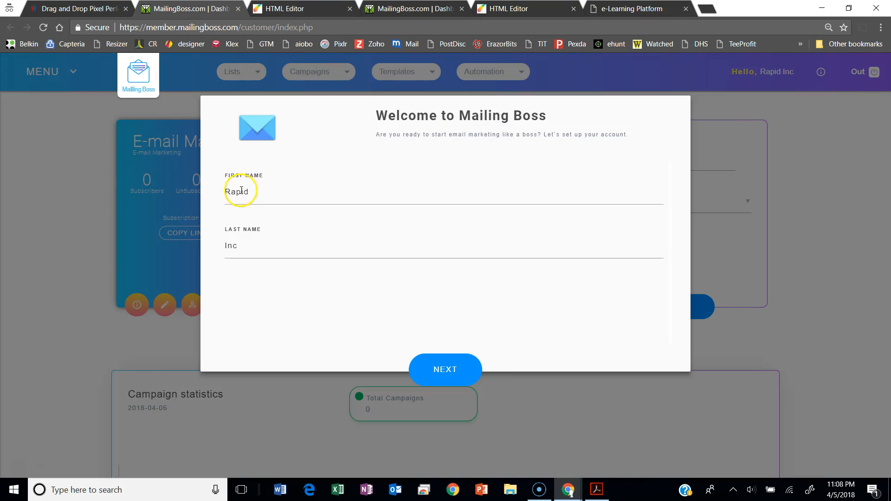
- Enter the account holder's first and last name in the MailingBoss welcome setup and continue to the business details
double_click(259, 192)
key("BackSpace")
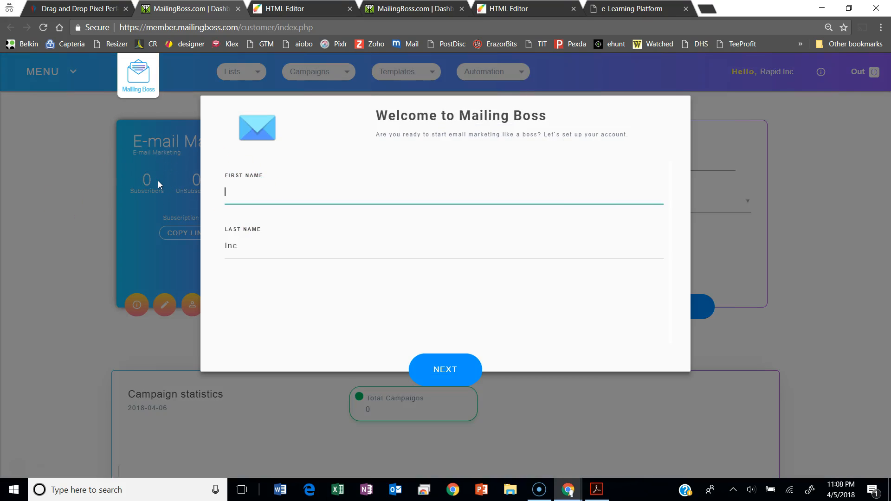
double_click(233, 246)
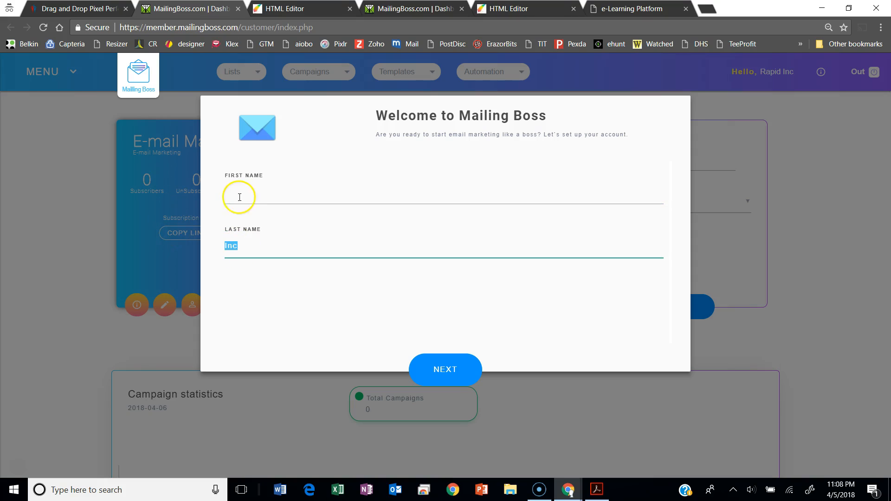
left_click(242, 199)
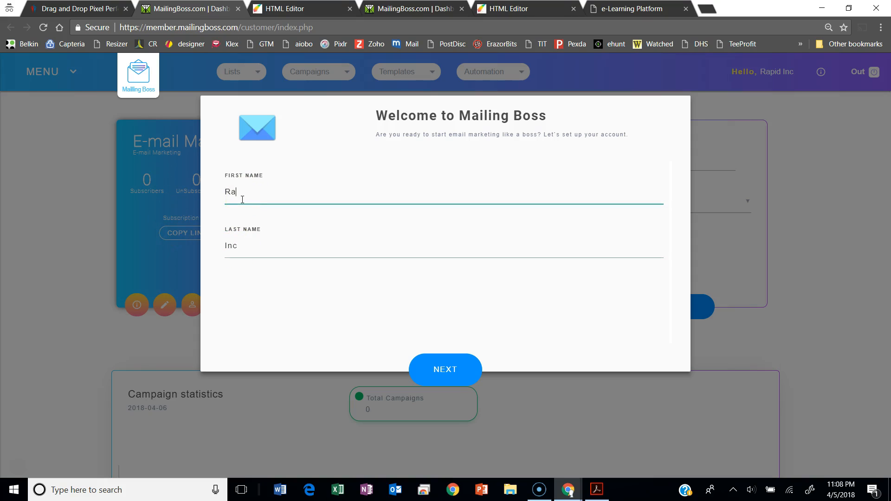
double_click(239, 243)
type("Delivery")
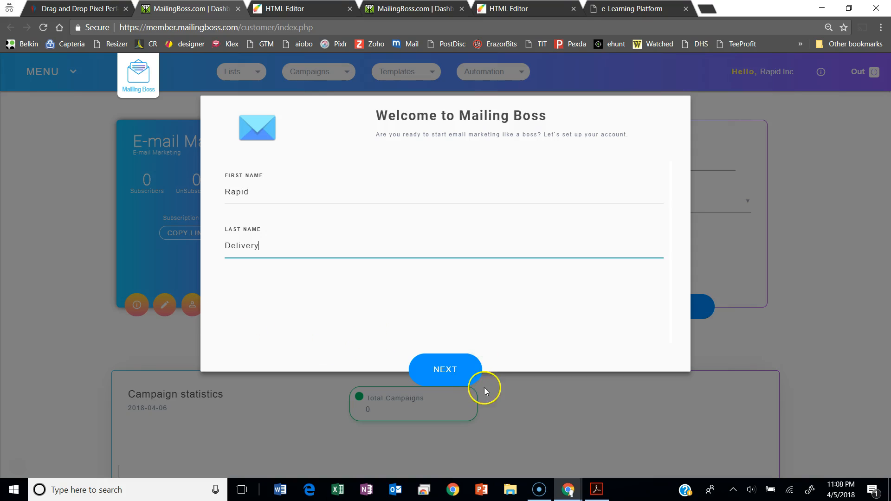
left_click(469, 370)
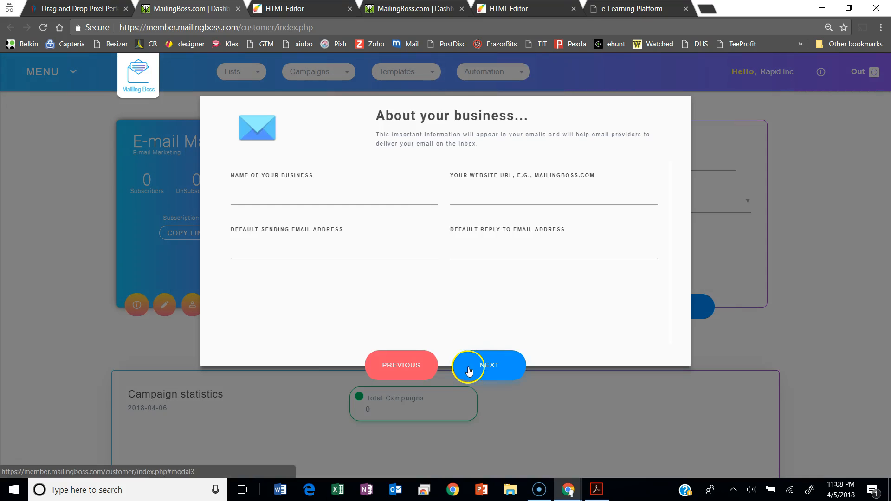
left_click(231, 188)
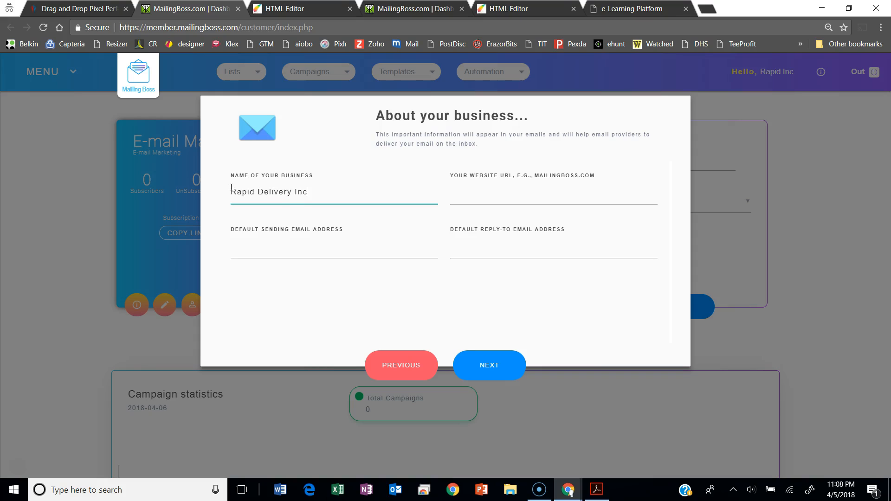
left_click(483, 199)
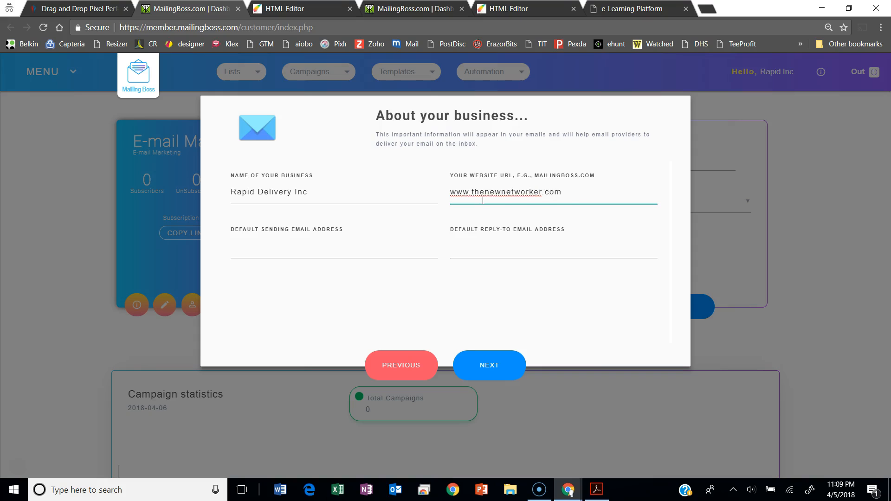
- Fill in the business's default sending email address on the thenewnetworker.com domain
left_click(280, 246)
left_click(311, 242)
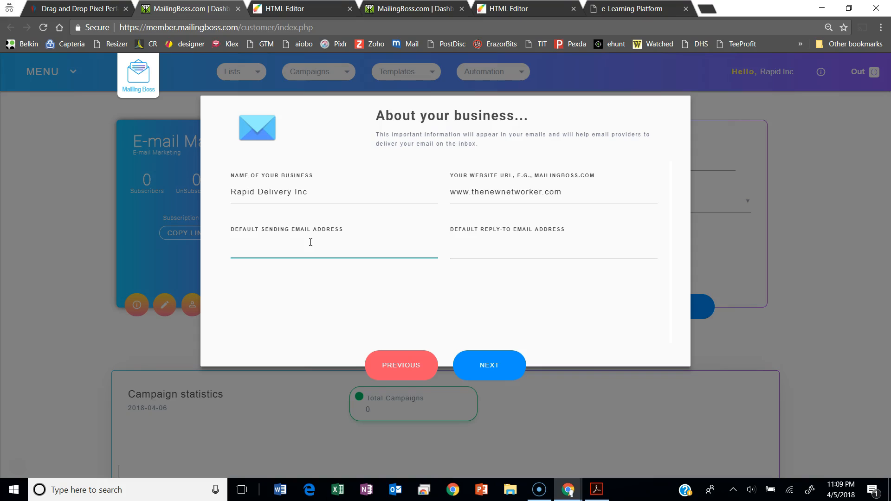
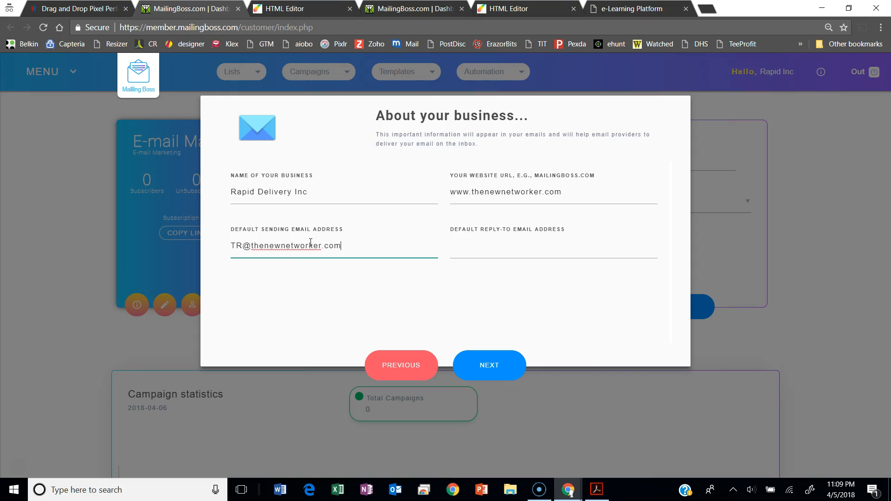
- Fill in the business's default reply-to email address on the thenewnetworker.com domain and continue to the business address
left_click(477, 258)
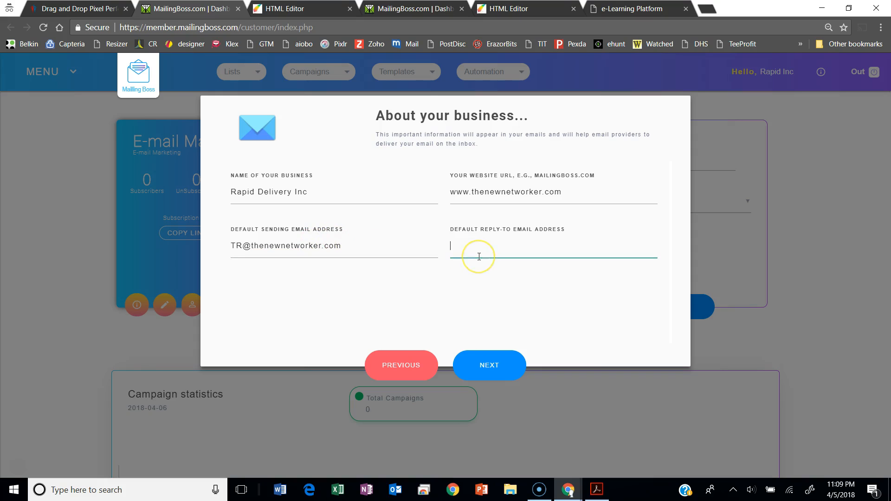
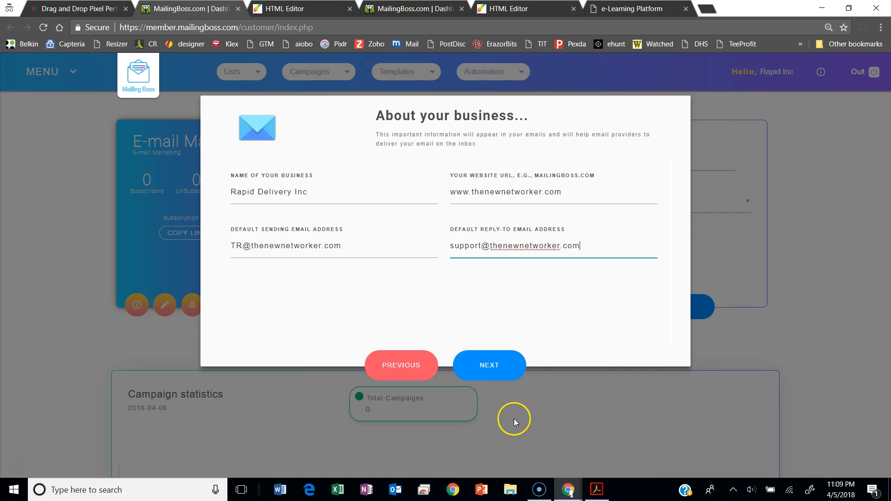
left_click(491, 372)
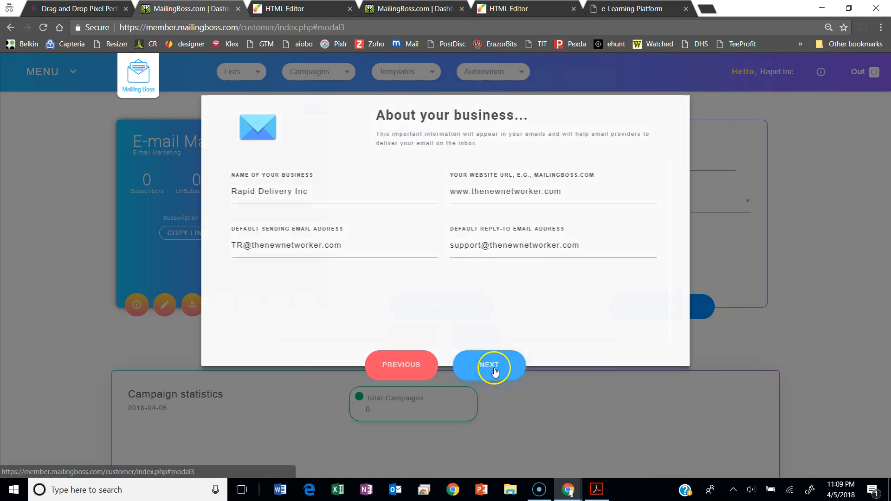
- Enter the business's mailing address, city, state and ZIP code
left_click(320, 194)
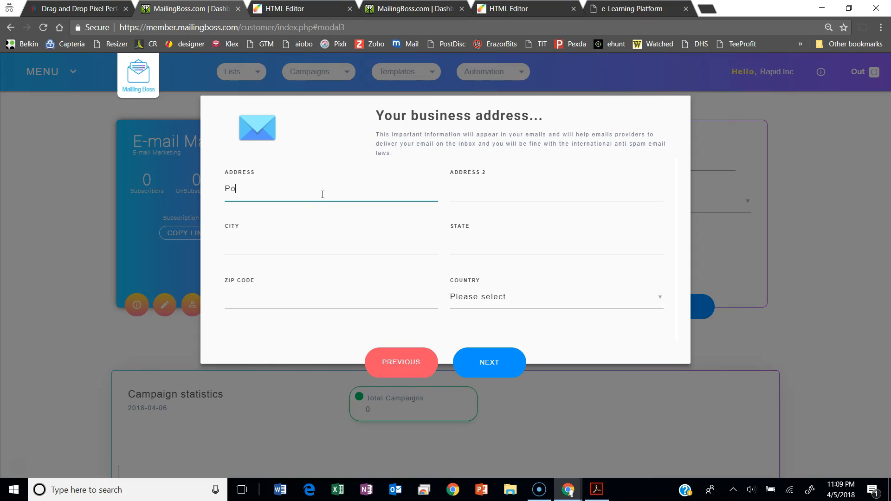
left_click(266, 241)
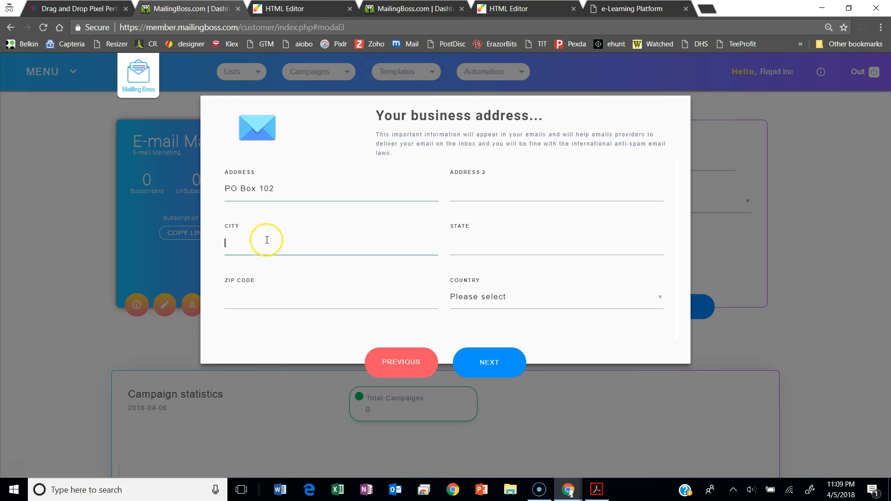
key("Tab")
key("Tab")
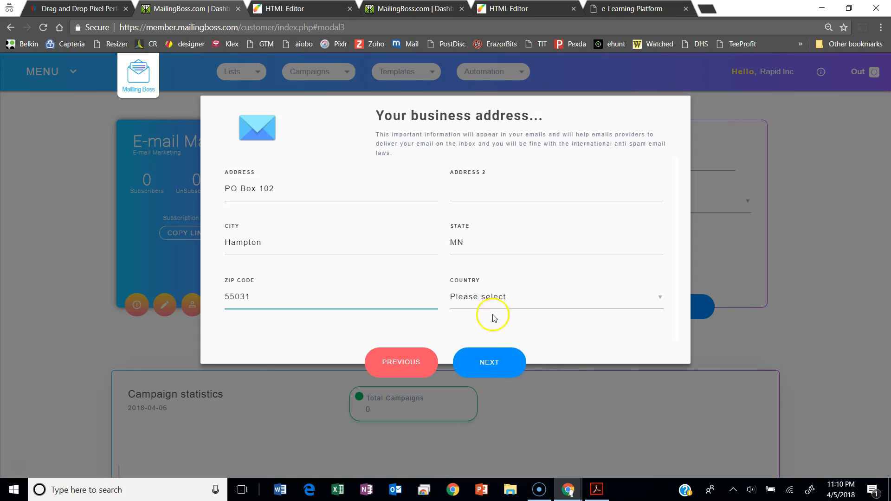
left_click(501, 299)
left_click(515, 298)
left_click(513, 298)
key("u")
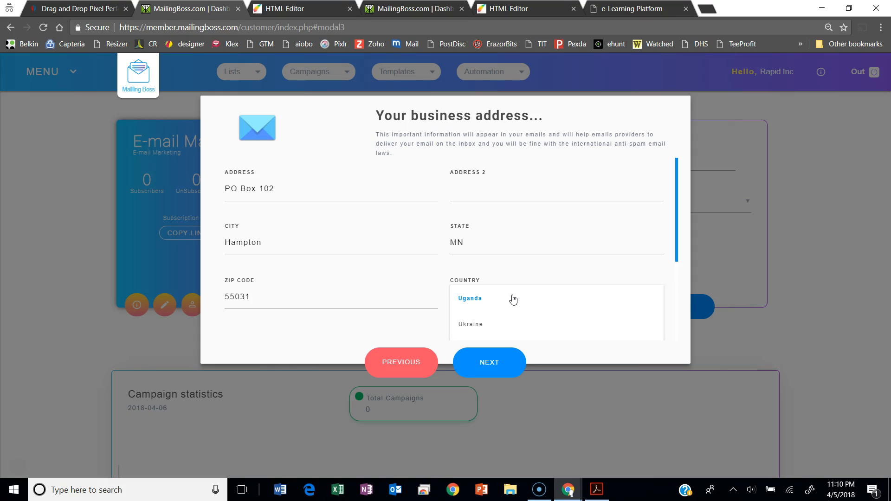
left_click(428, 297)
- Choose the country for the business address and submit the address details to finish the welcome setup
left_click(498, 301)
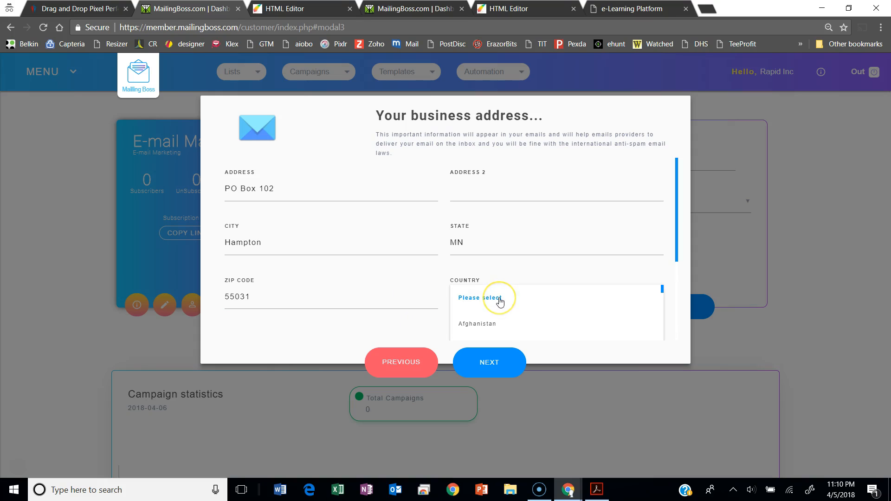
scroll(500, 302, "down", 20)
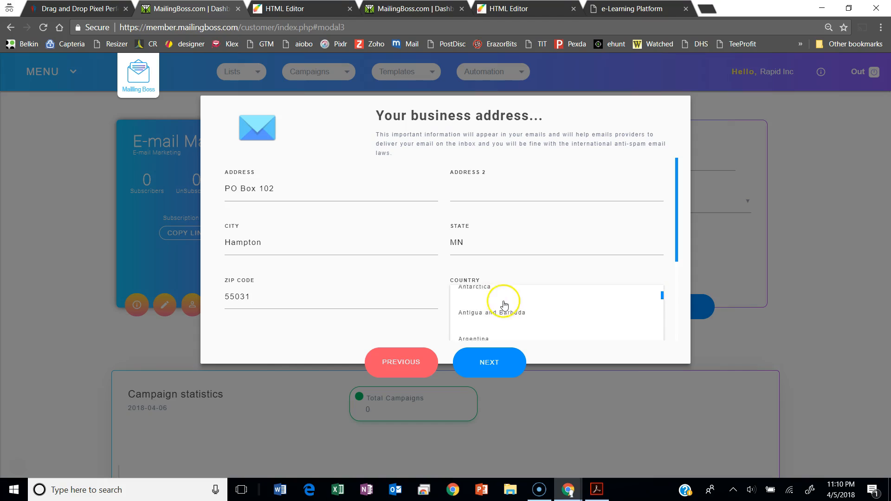
scroll(576, 325, "down", 20)
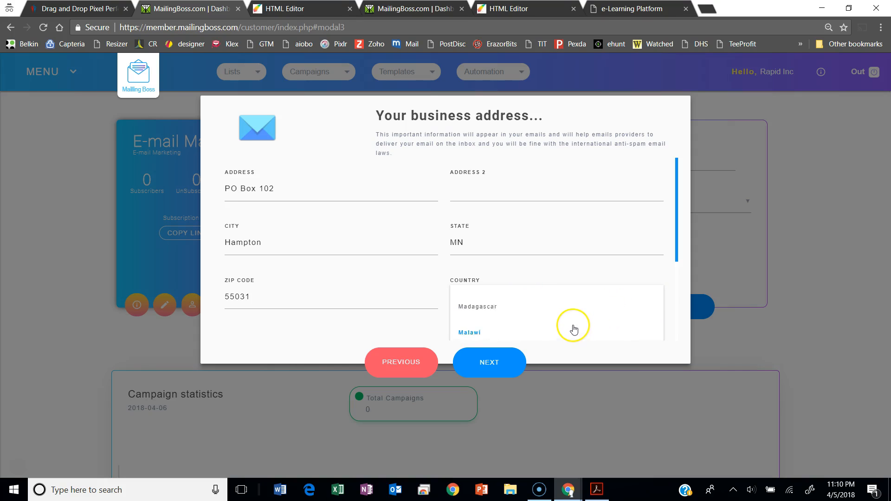
scroll(573, 328, "down", 3)
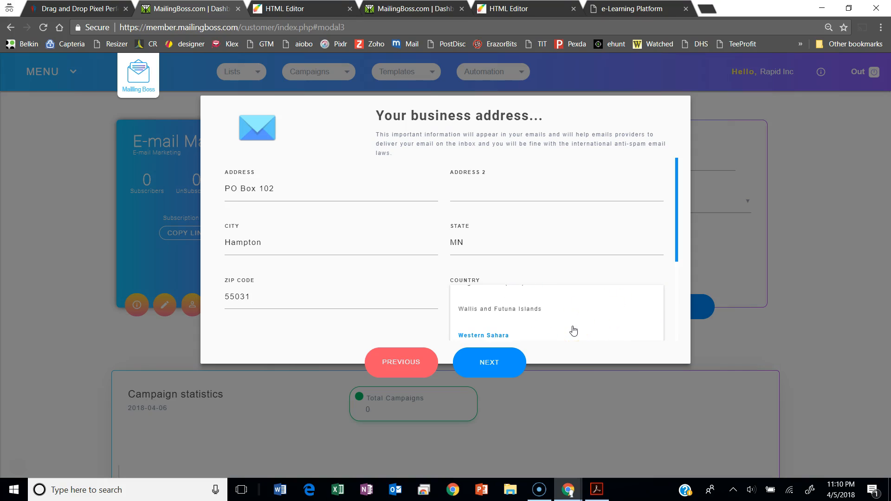
scroll(543, 322, "up", 3)
scroll(545, 324, "down", 2)
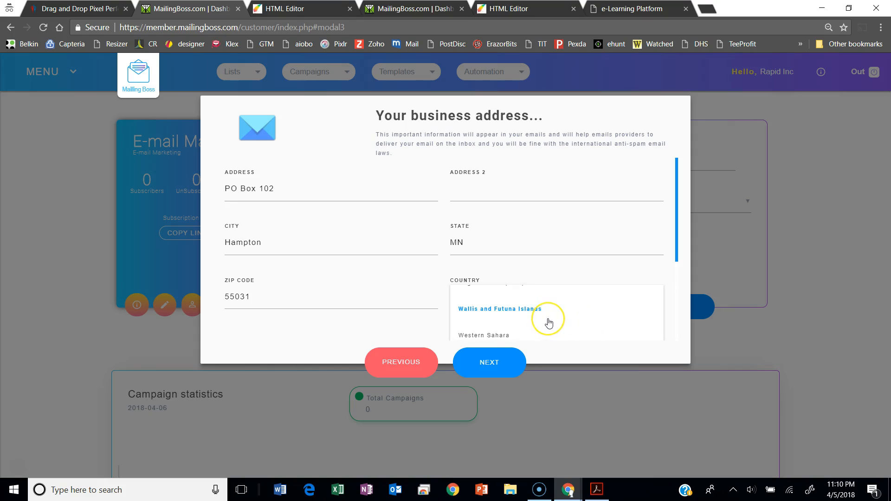
scroll(548, 324, "up", 4)
scroll(549, 324, "down", 2)
scroll(549, 324, "up", 4)
left_click(485, 336)
left_click(500, 363)
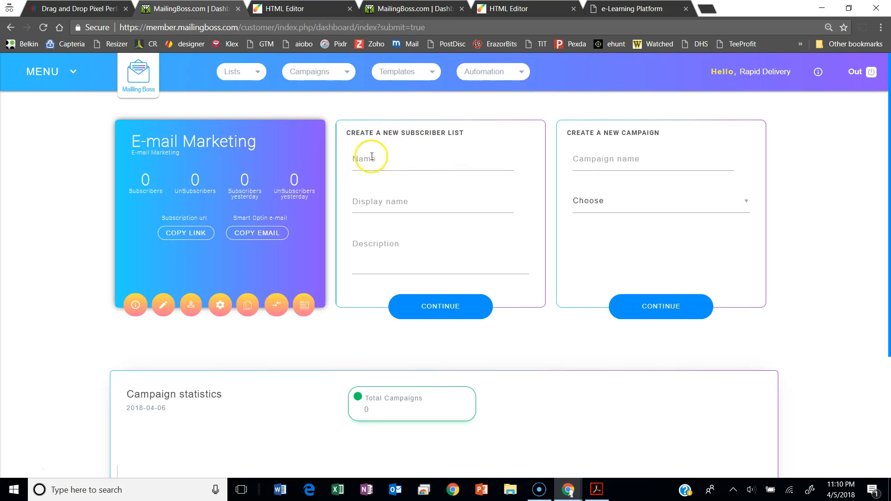
- Name the new subscriber list TheNetworker
left_click(430, 168)
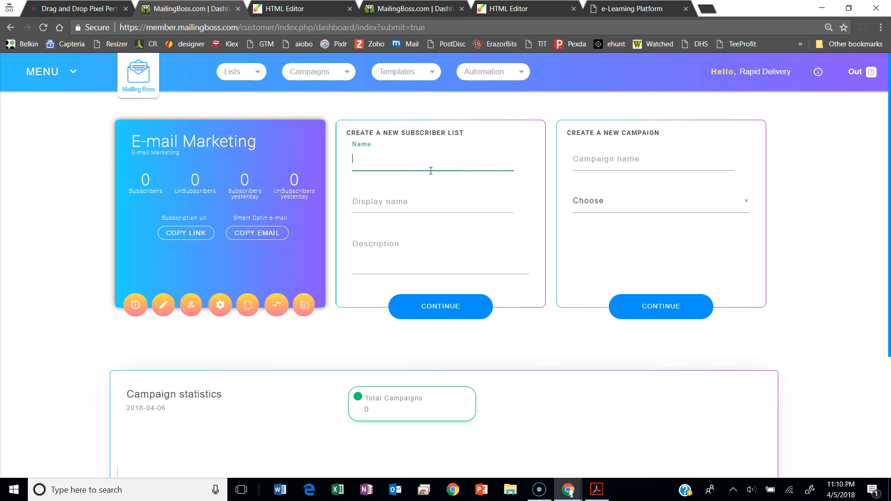
type("The")
key("BackSpace")
key("BackSpace")
type("TheNetworker")
key("Tab")
- Give the new list the display name The Networker and the description MLM Receruiting, and continue to its general data
type("N")
key("BackSpace")
key("BackSpace")
type("The Networker")
key("Tab")
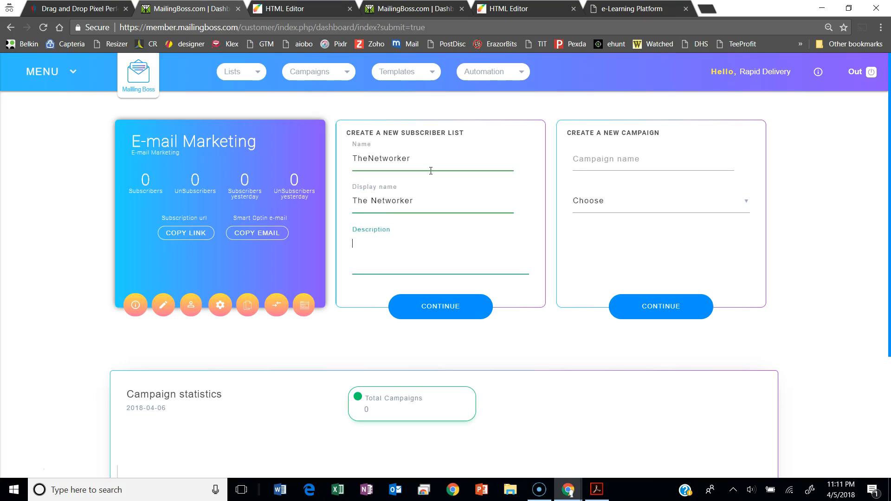
type("MLM Receruiting")
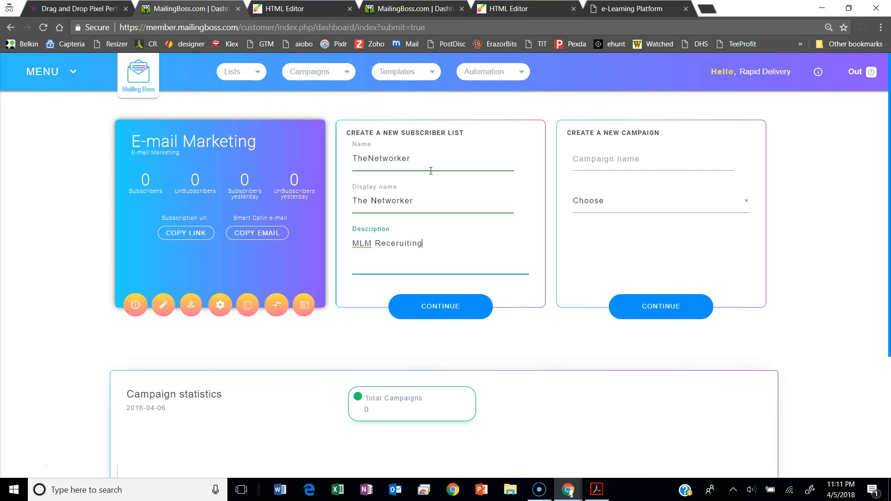
left_click(447, 310)
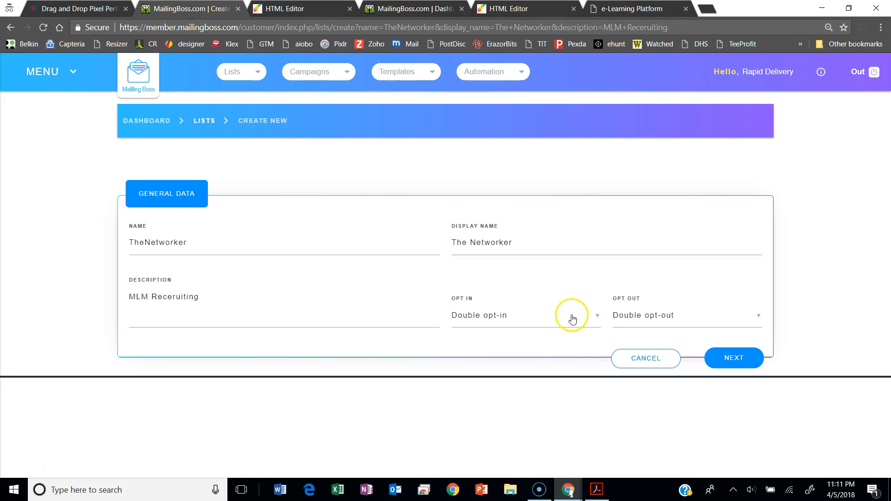
- Set the list to Single opt-in and Single opt-out, and continue to its custom fields
left_click(590, 323)
left_click(552, 345)
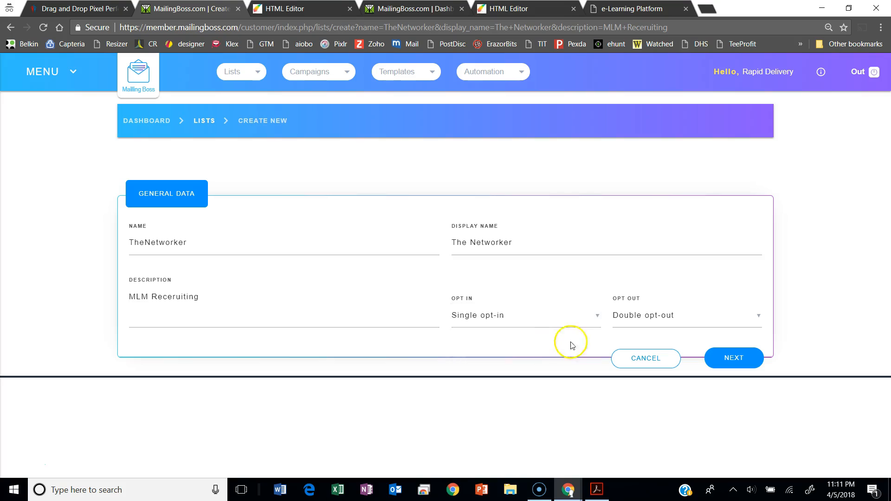
left_click(721, 328)
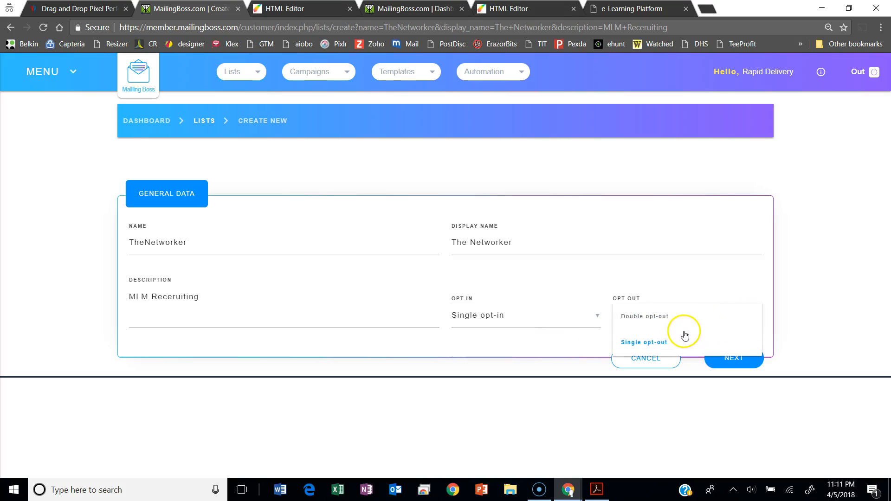
left_click(659, 346)
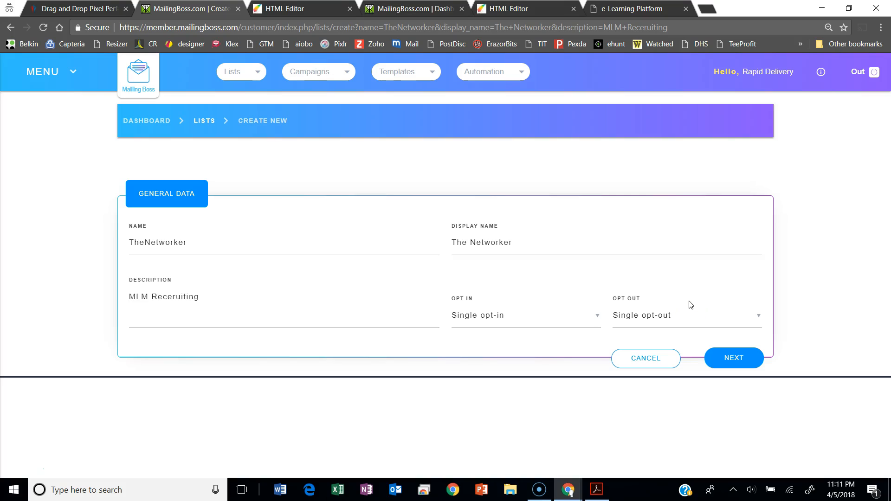
left_click(740, 367)
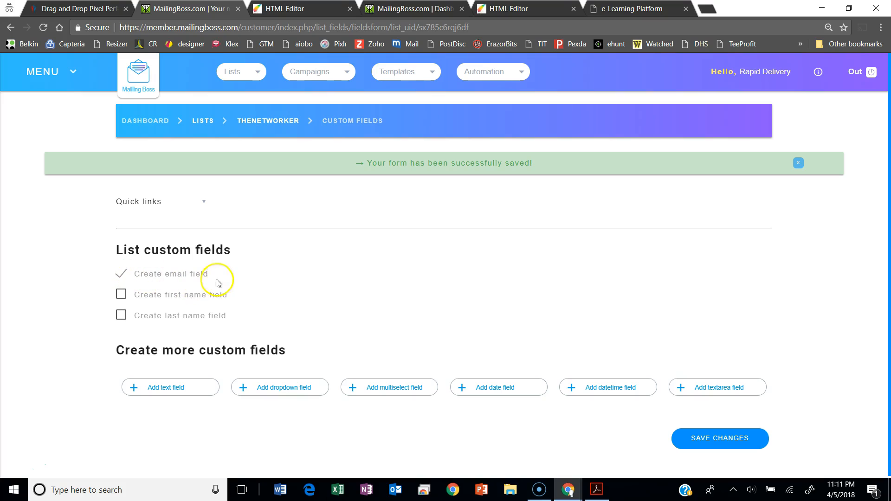
- Include a first name field in the list's custom fields and save the changes
left_click(121, 294)
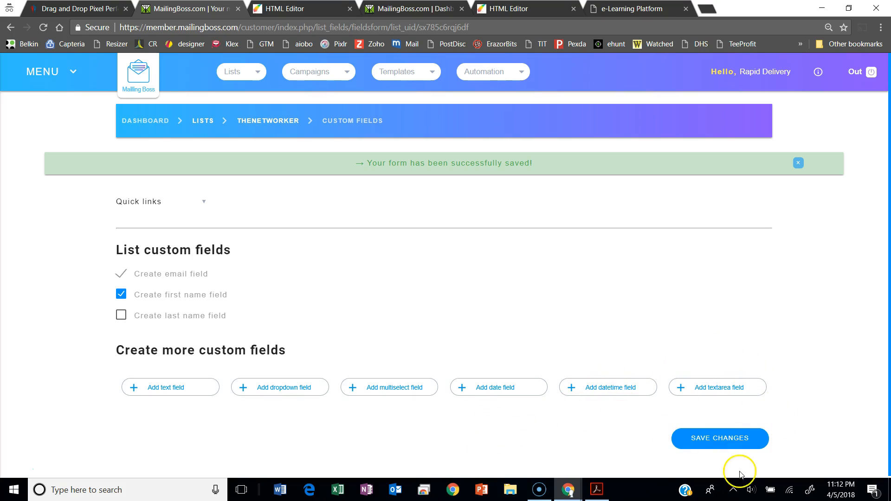
left_click(729, 438)
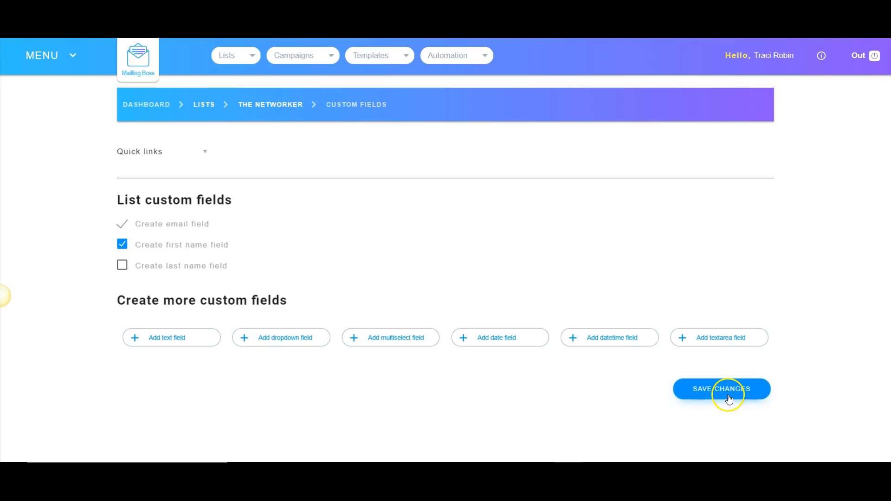
left_click(729, 399)
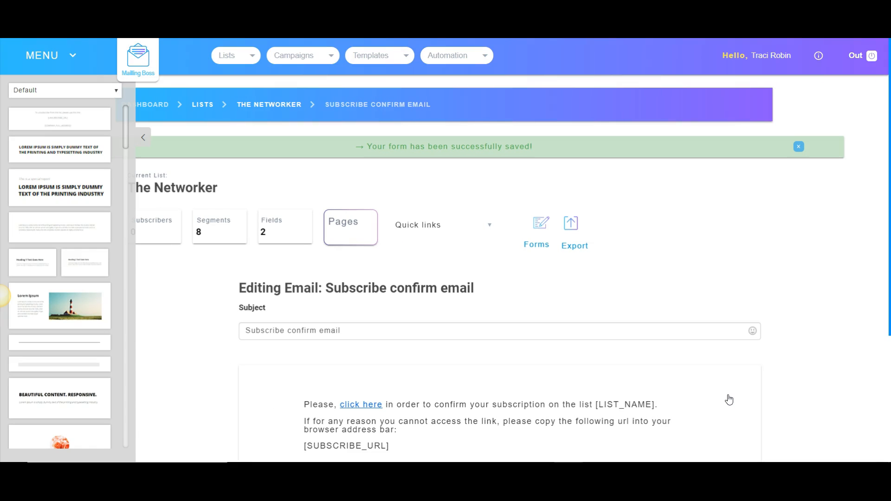
- Change the subject of the subscribe confirm email to "Please Confirm Your MLM Super Tips", save it and continue
scroll(729, 400, "down", 4)
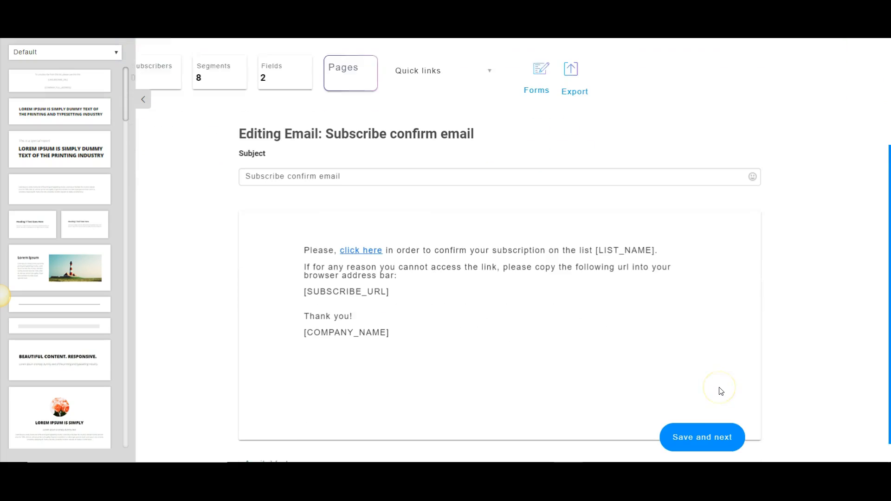
left_click(714, 411)
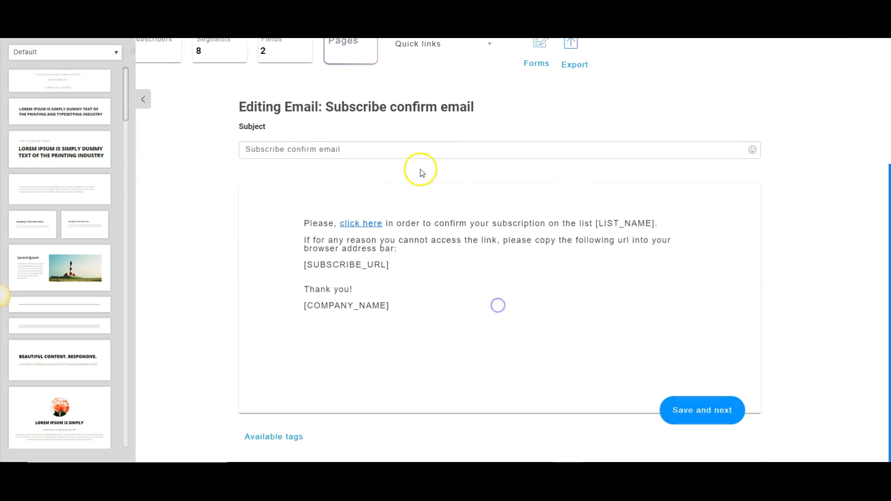
left_click_drag(392, 147, 197, 135)
type("Plea")
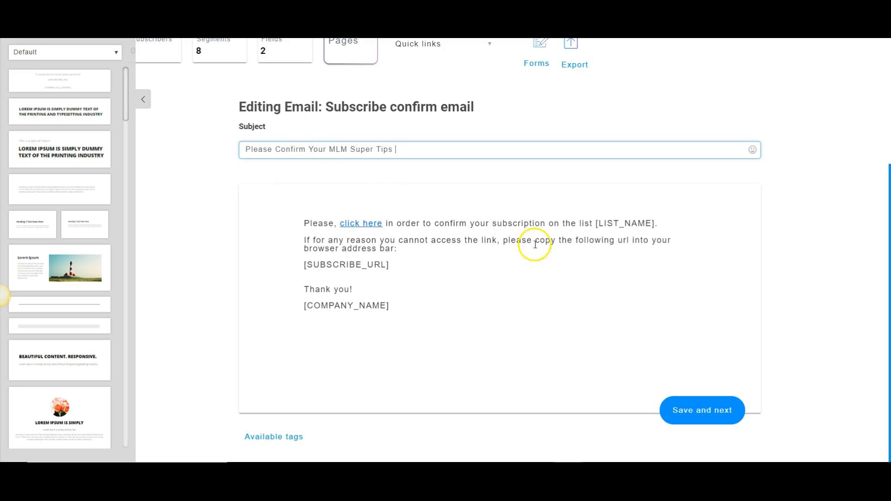
left_click(715, 417)
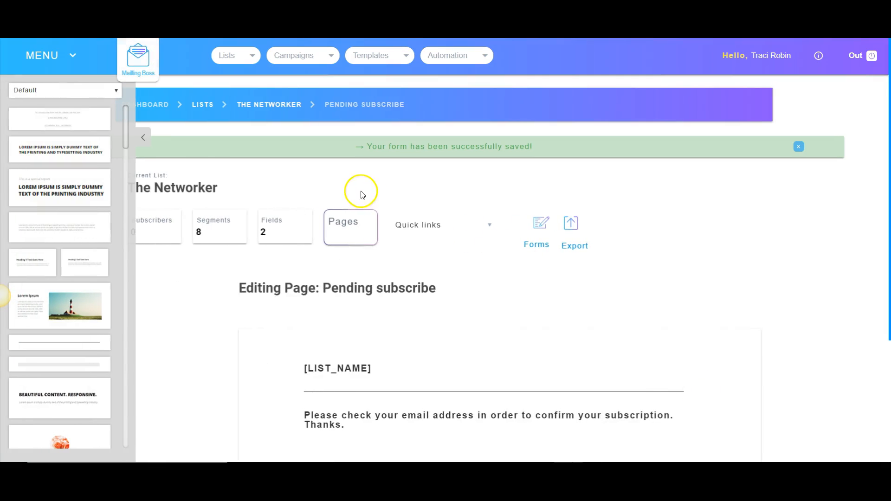
- Collapse the content block sidebar on the Pending subscribe page and open the list's custom fields
left_click(145, 139)
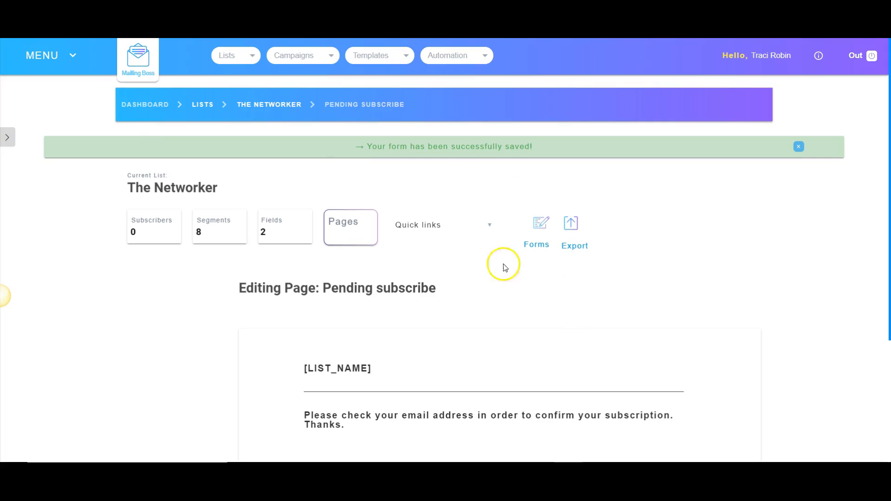
left_click(487, 229)
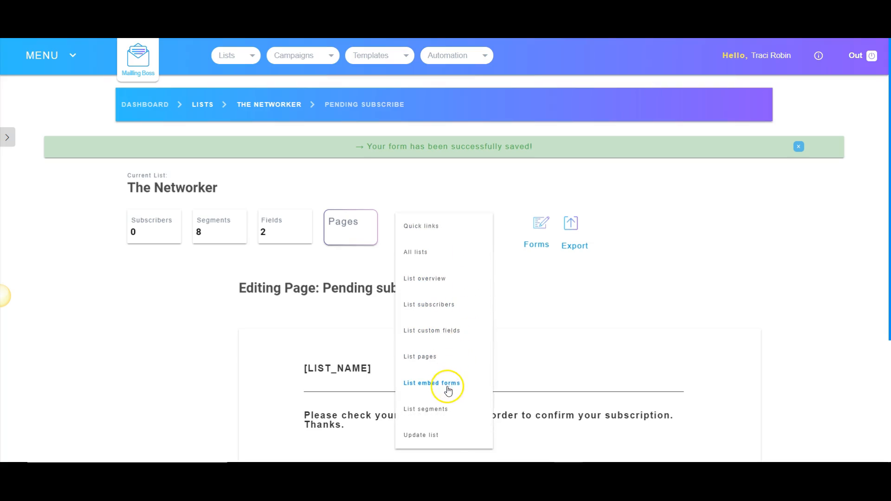
scroll(447, 388, "down", 1)
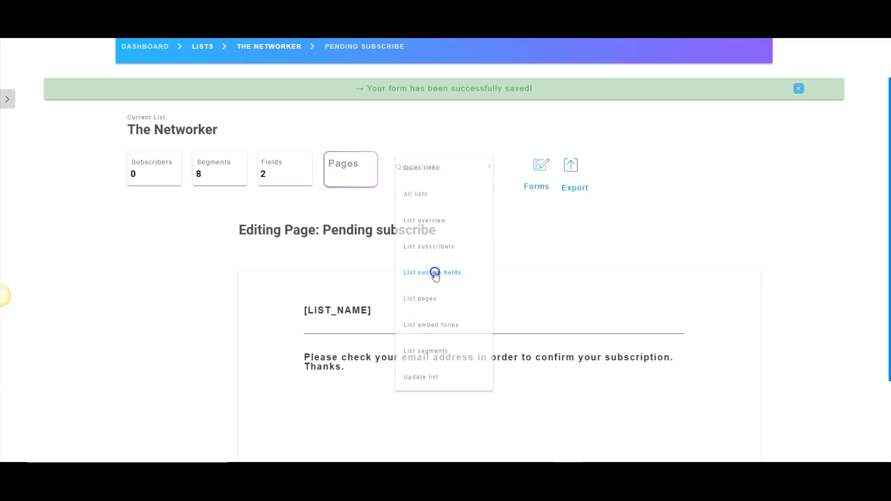
left_click(434, 274)
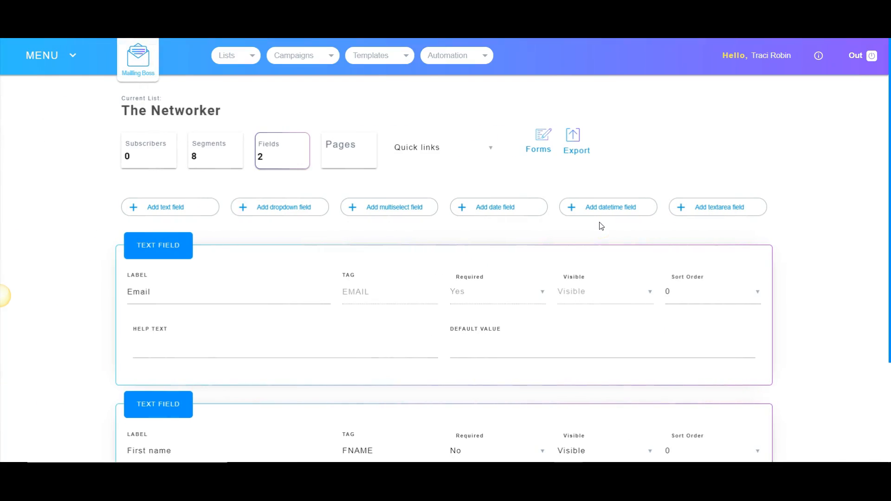
- Set the sort order of the Email text field to 1
scroll(553, 265, "down", 1)
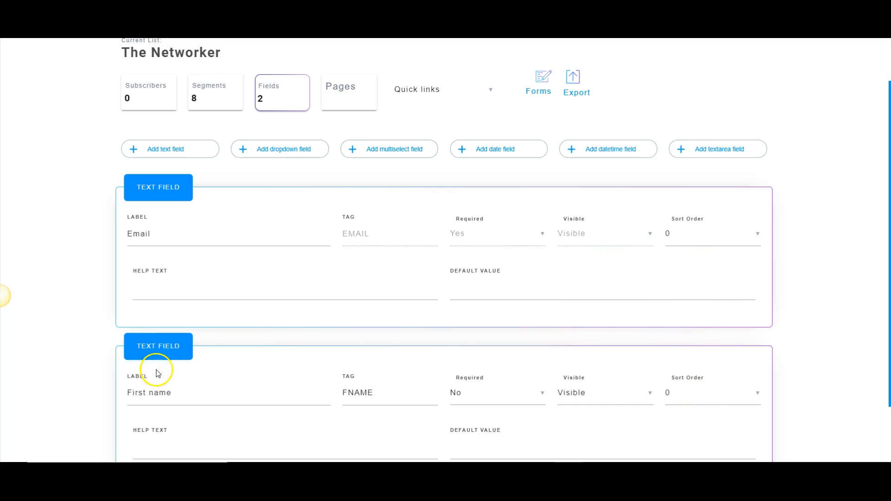
left_click(682, 238)
left_click(680, 262)
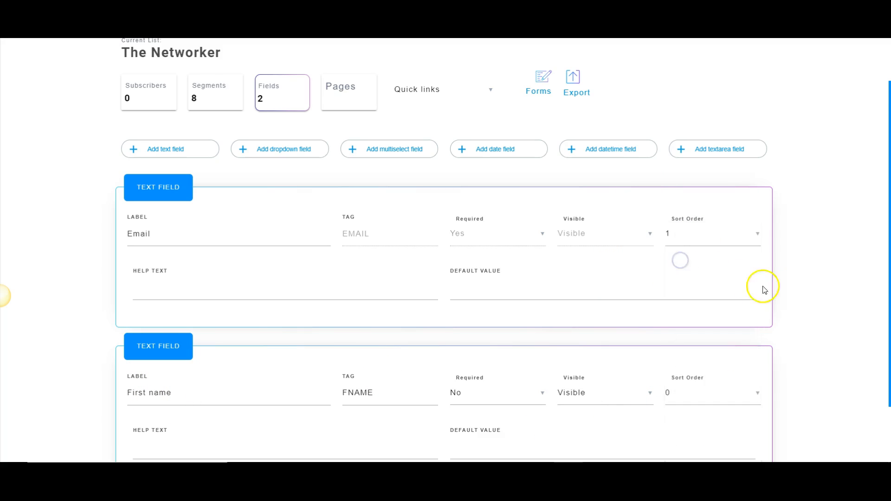
- Save the list's custom fields and check the order of the First name and Email fields
scroll(784, 288, "down", 2)
left_click(744, 444)
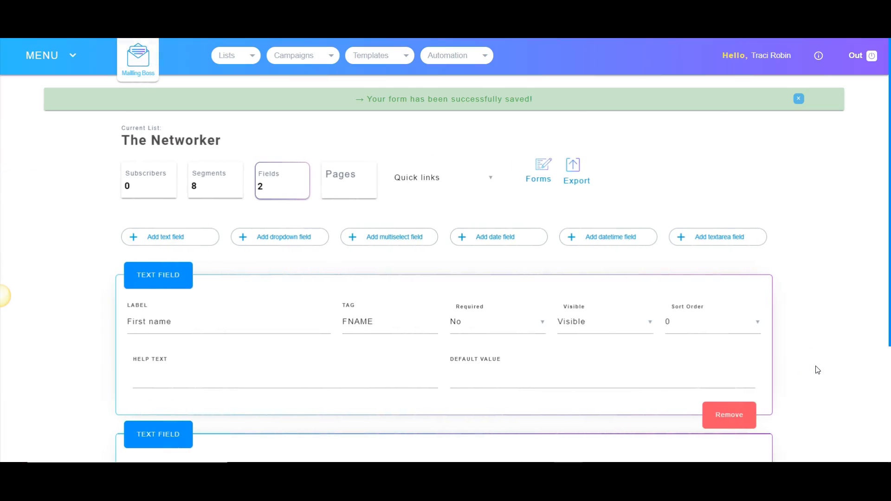
scroll(794, 338, "down", 3)
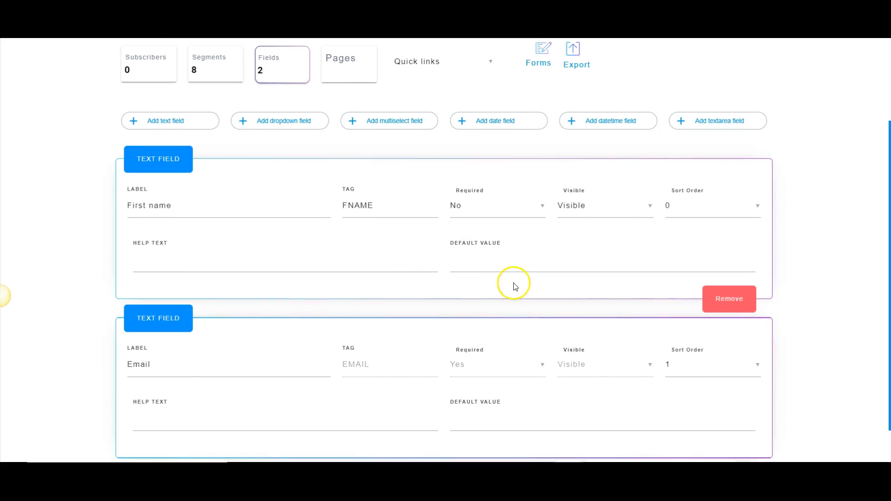
scroll(515, 285, "up", 2)
scroll(517, 285, "up", 1)
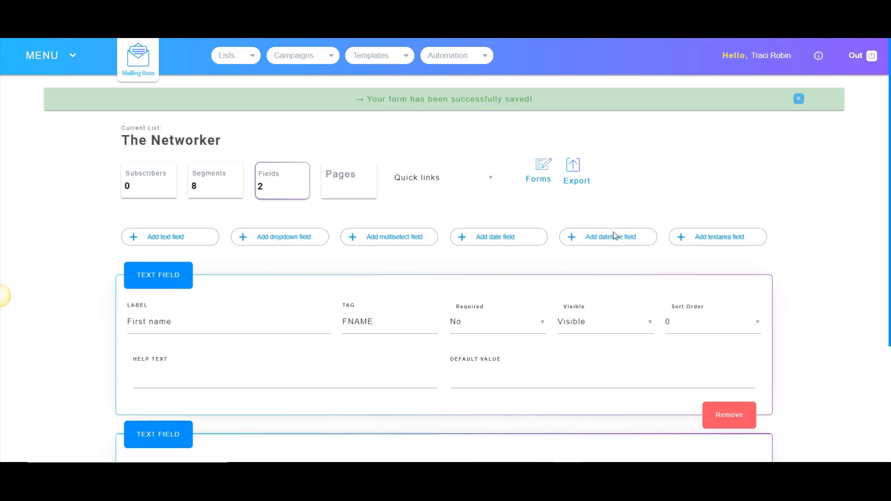
- Create an email sequence named "MLM Super Tips" for The Networker list, then save it and edit its emails
left_click(323, 57)
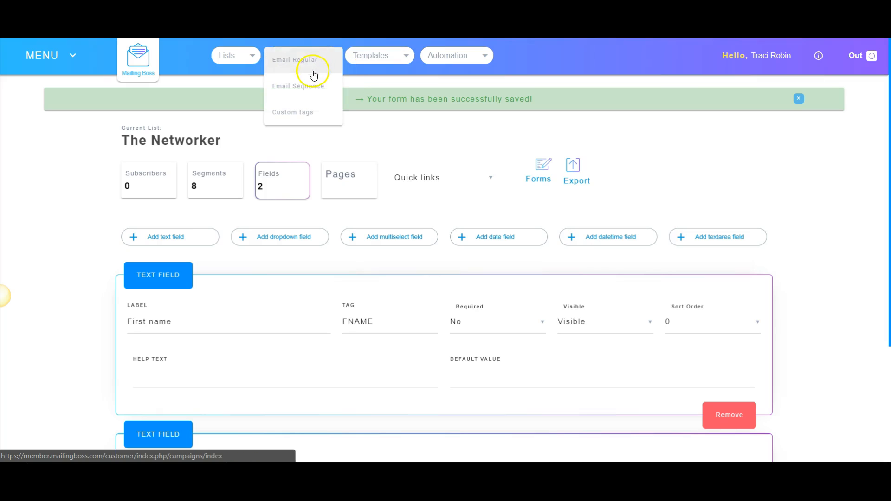
left_click(302, 93)
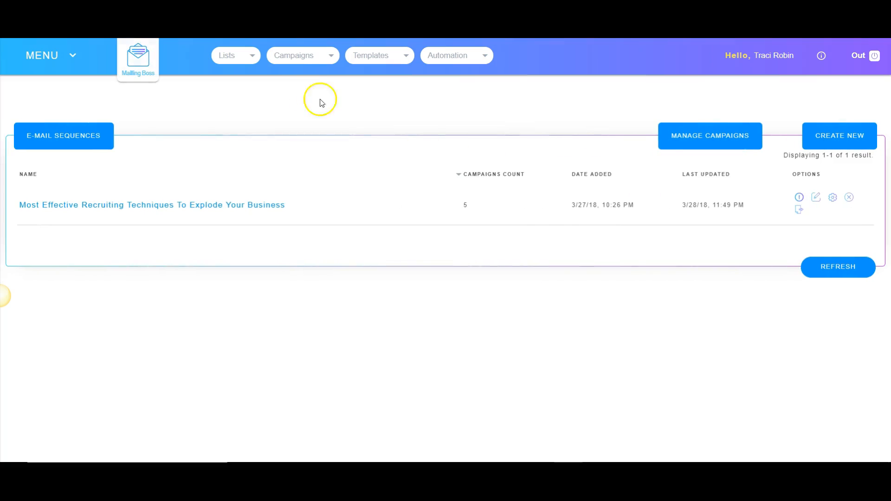
left_click(839, 137)
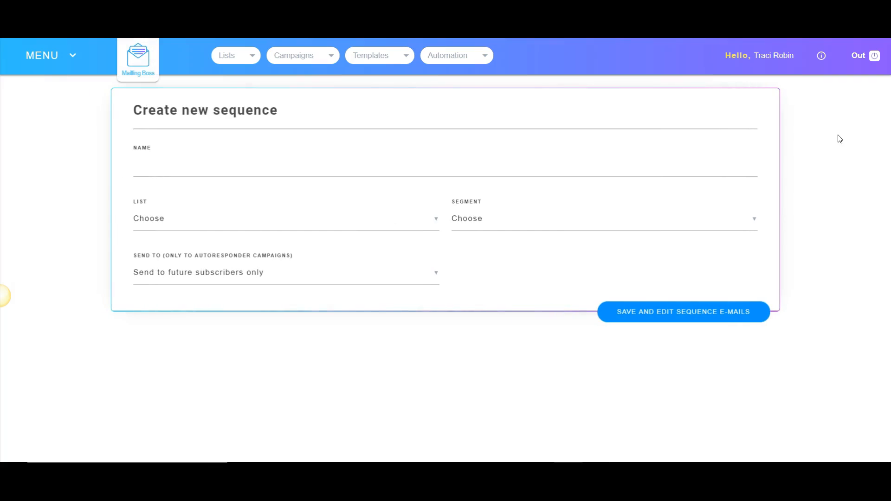
left_click(272, 222)
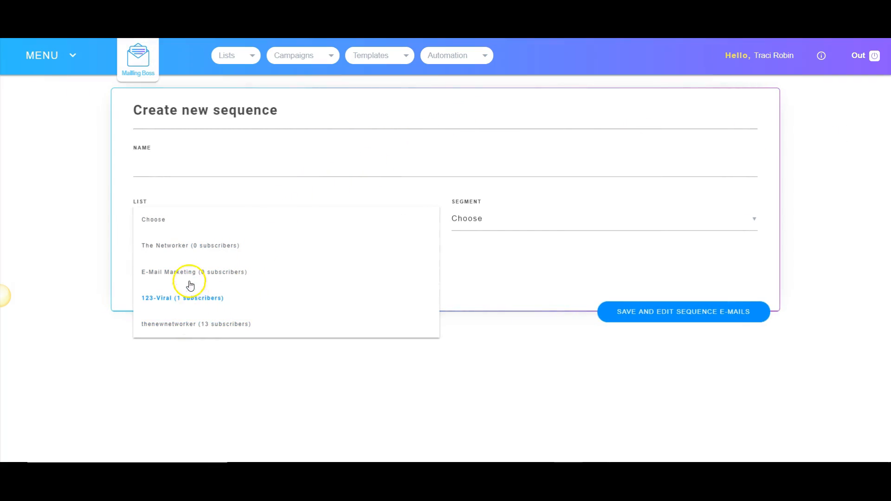
left_click(195, 246)
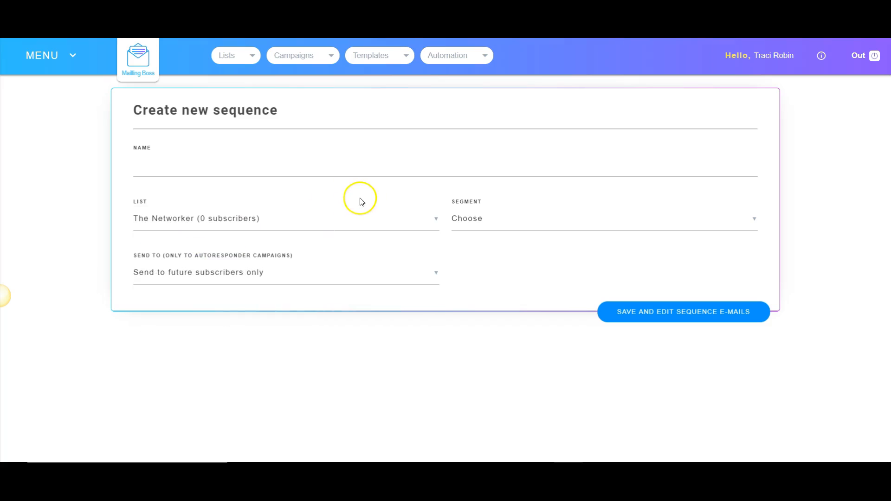
left_click(298, 171)
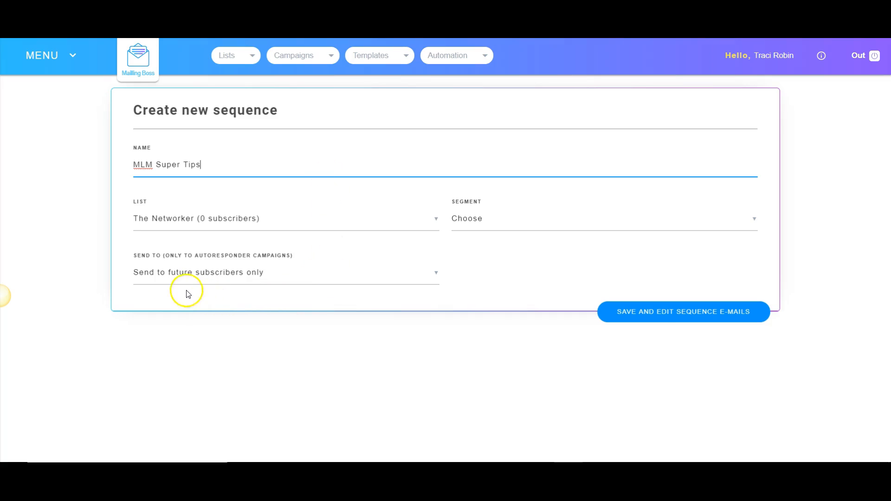
left_click(725, 320)
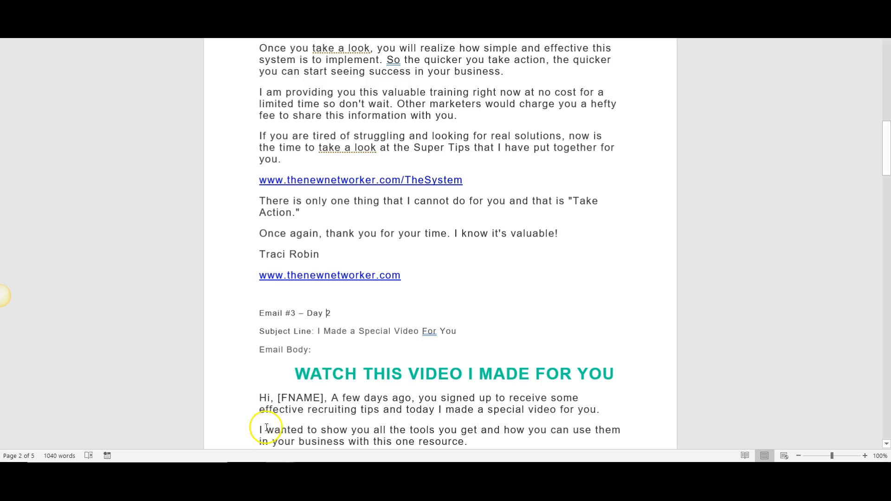
- Copy the Email #1 subject text "Effective Recruiting Tips To Explode Your Business" from the Word document
scroll(308, 179, "up", 15)
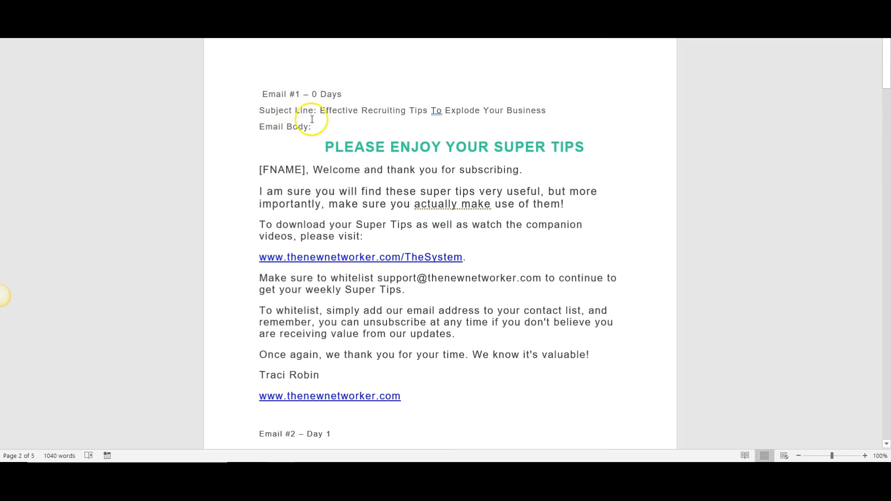
left_click_drag(316, 110, 529, 107)
right_click(532, 110)
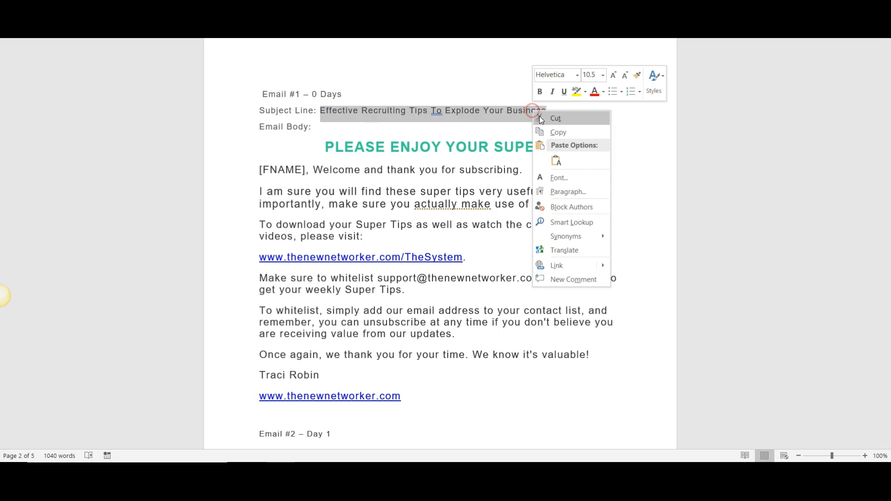
left_click(555, 132)
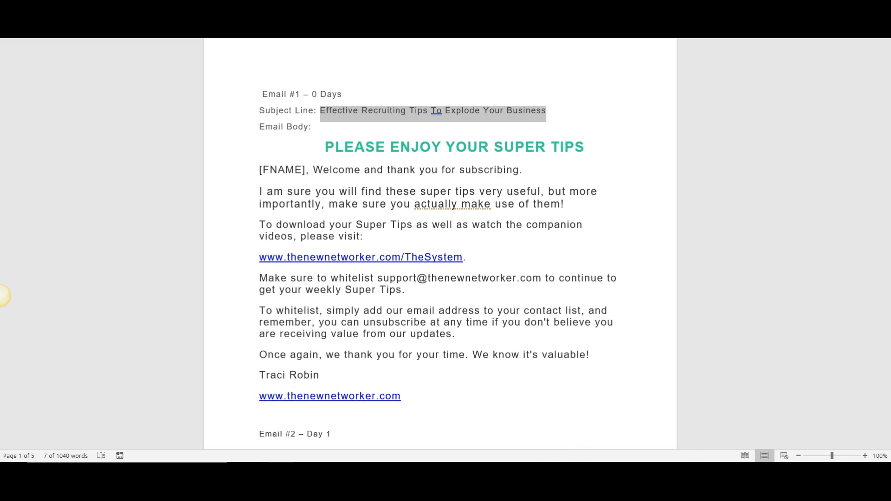
- Switch to MailingBoss and paste "Effective Recruiting Tips To Explode Your Business" into the first email's subject
mouse_move(569, 472)
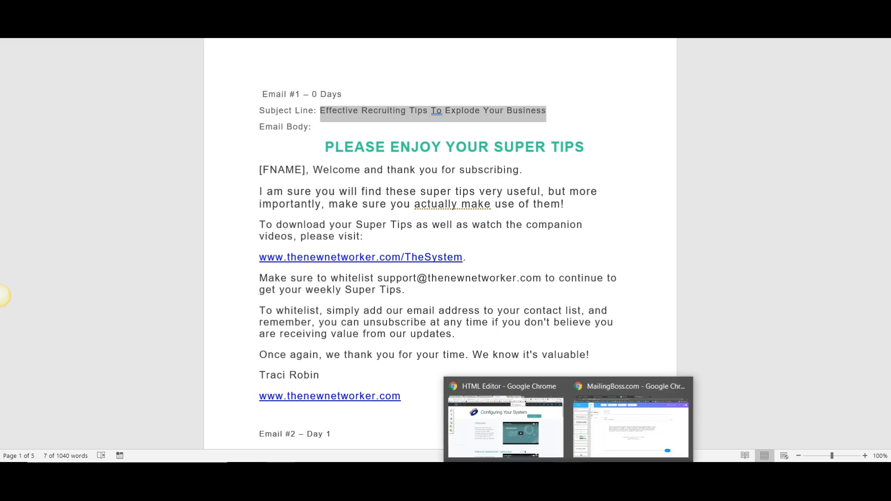
left_click(568, 471)
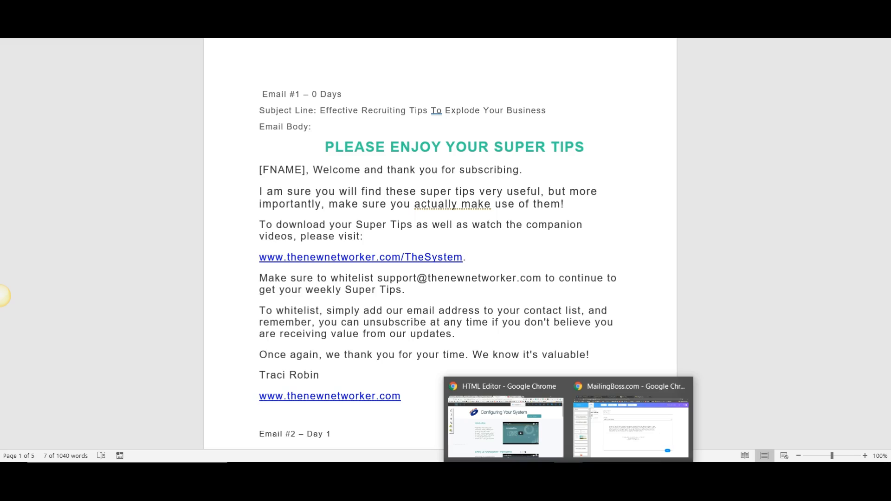
left_click(594, 449)
left_click(269, 165)
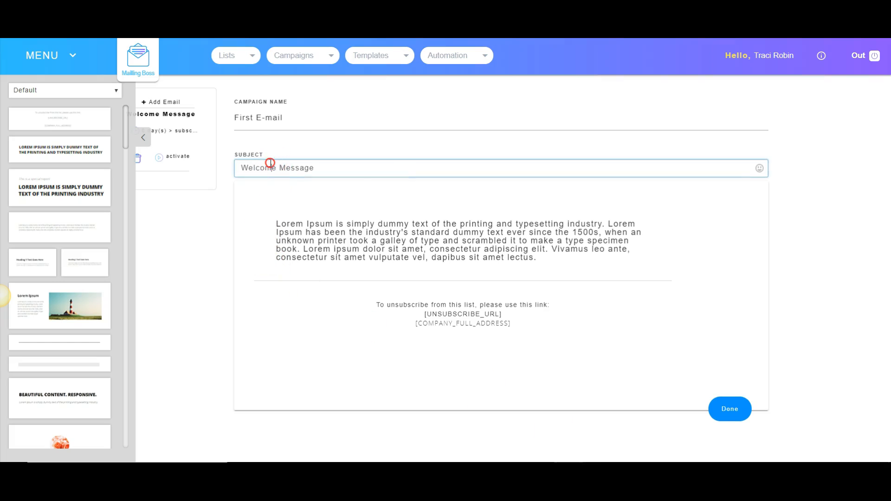
right_click(269, 163)
left_click(299, 233)
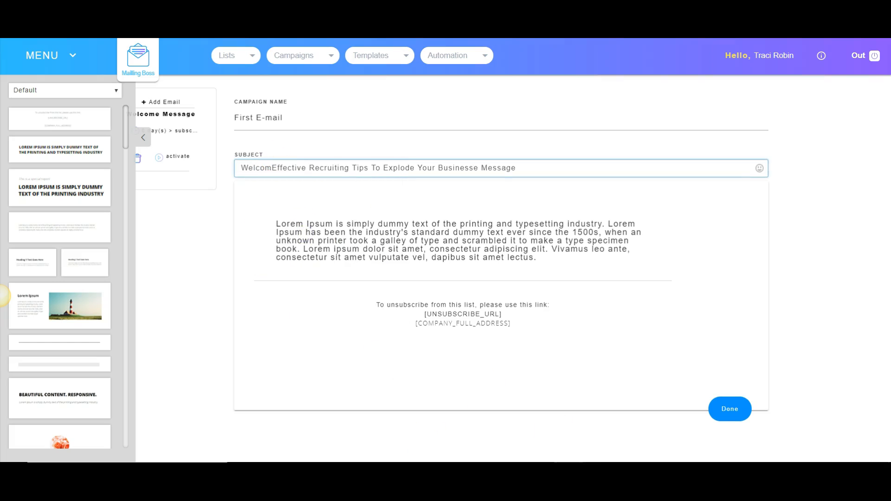
- Copy the Email #1 body, from "PLEASE ENJOY YOUR SUPER TIPS" through the closing website link, from the Word document and return to MailingBoss
left_click(569, 469)
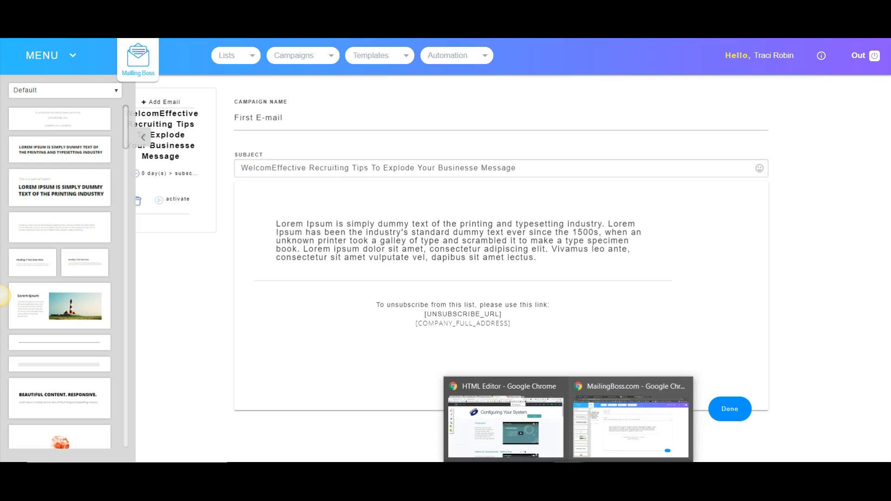
left_click(279, 471)
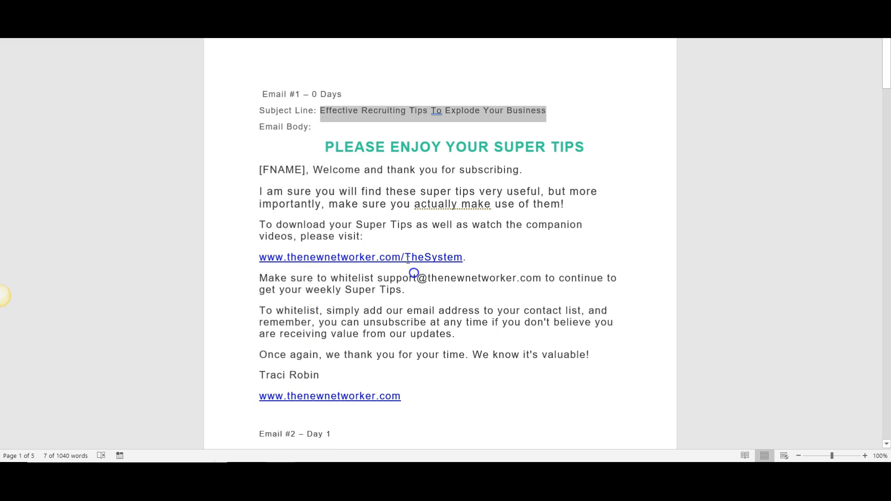
left_click_drag(327, 147, 469, 322)
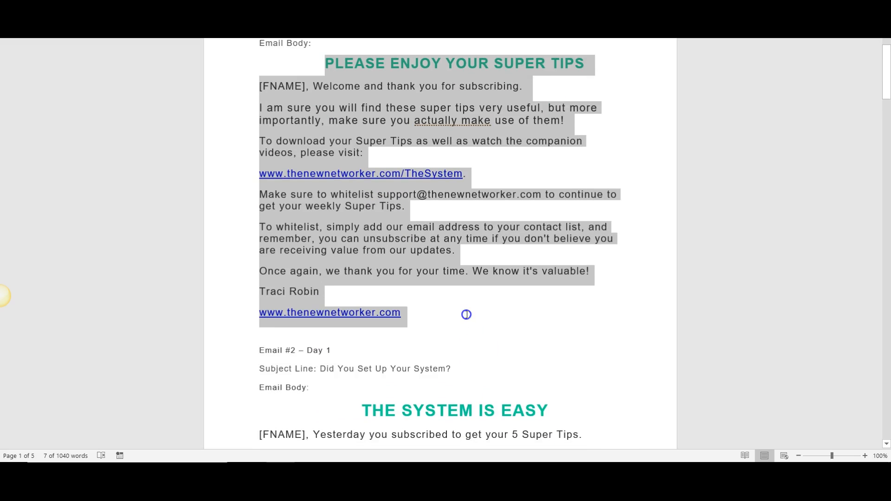
right_click(415, 256)
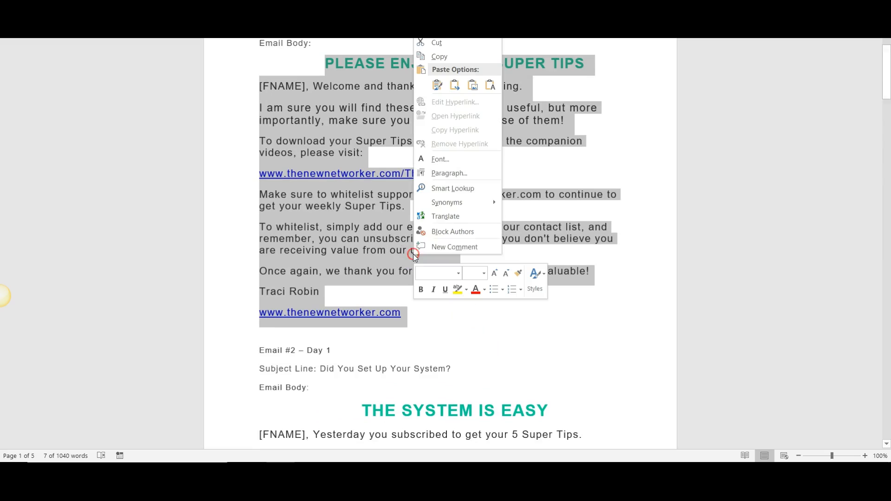
left_click(435, 53)
mouse_move(569, 471)
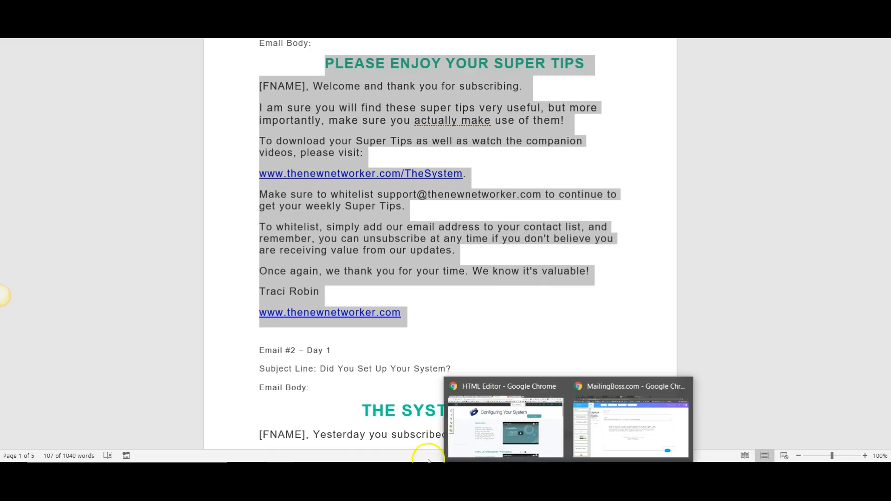
left_click(631, 427)
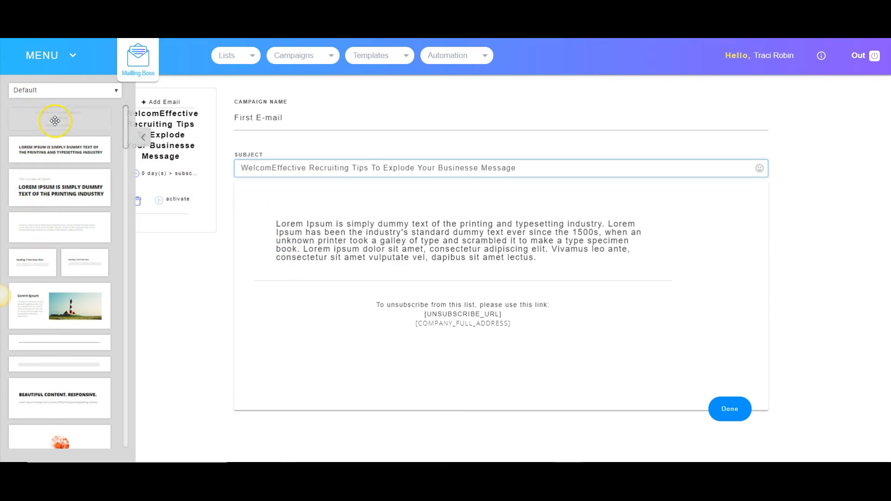
- Insert the Beautiful Content block with three images below the first email's text and delete that block again
scroll(51, 148, "down", 1)
scroll(50, 158, "down", 10)
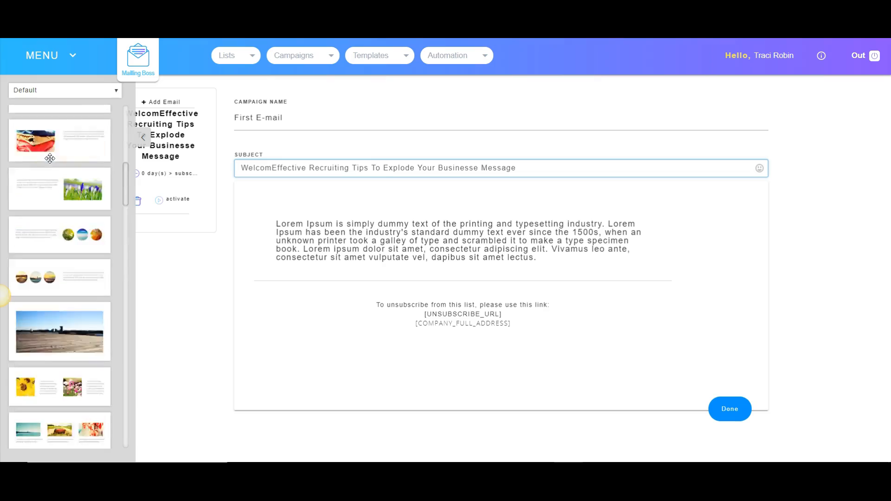
scroll(50, 158, "up", 12)
scroll(33, 210, "down", 5)
left_click_drag(34, 232, 462, 288)
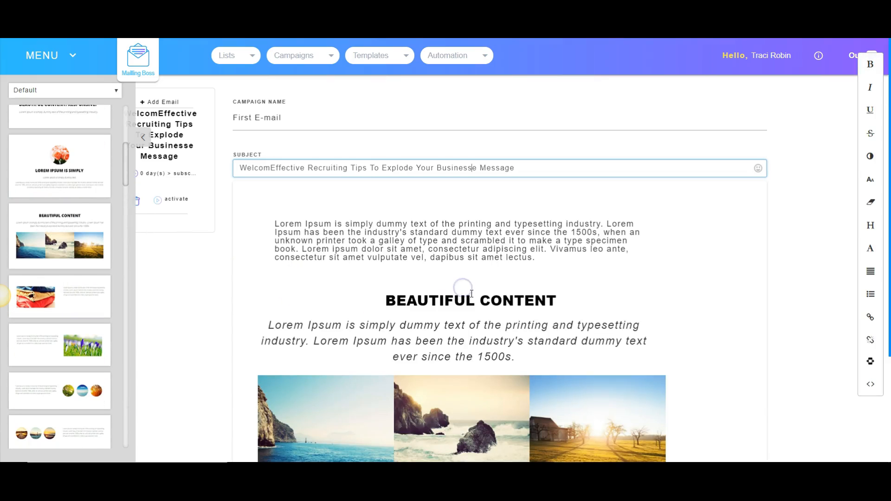
scroll(465, 290, "down", 3)
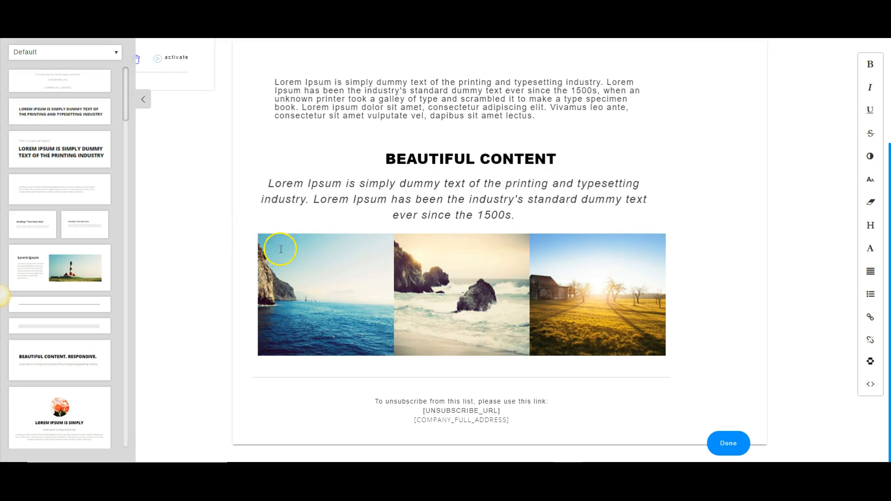
mouse_move(251, 207)
left_click(254, 181)
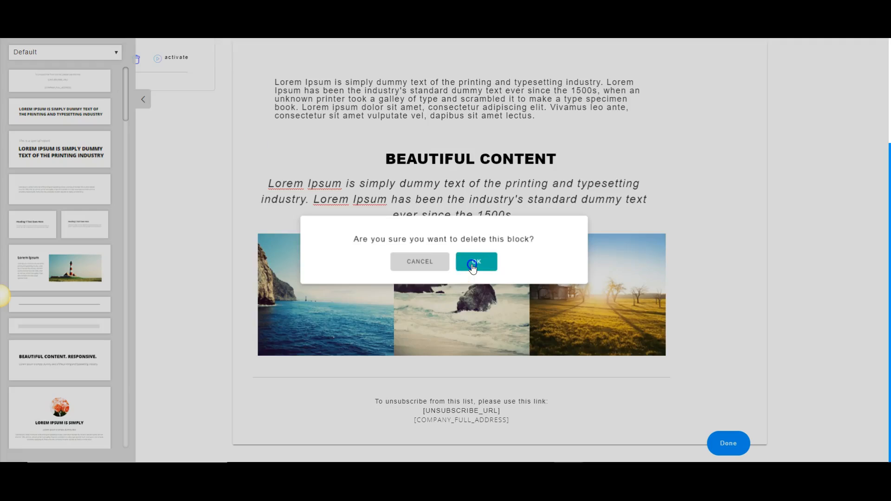
left_click(472, 265)
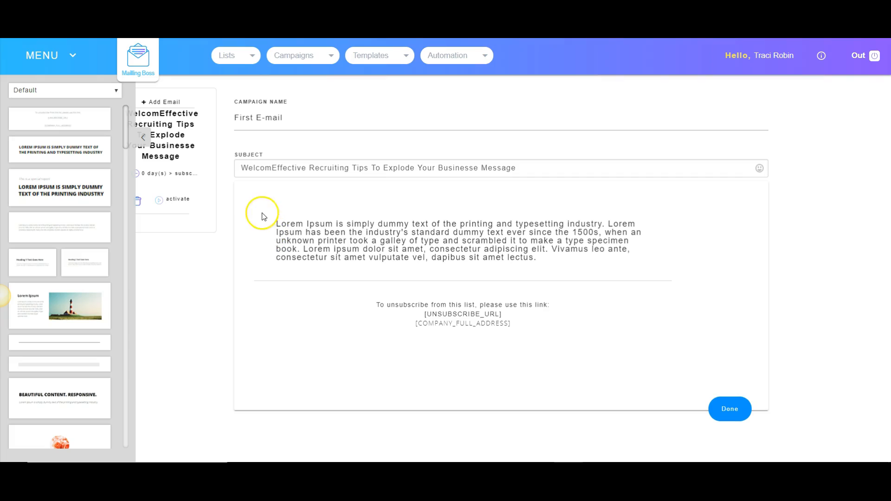
- Replace the Lorem Ipsum placeholder paragraph in the first email with the copied Email #1 body
left_click_drag(277, 222, 575, 277)
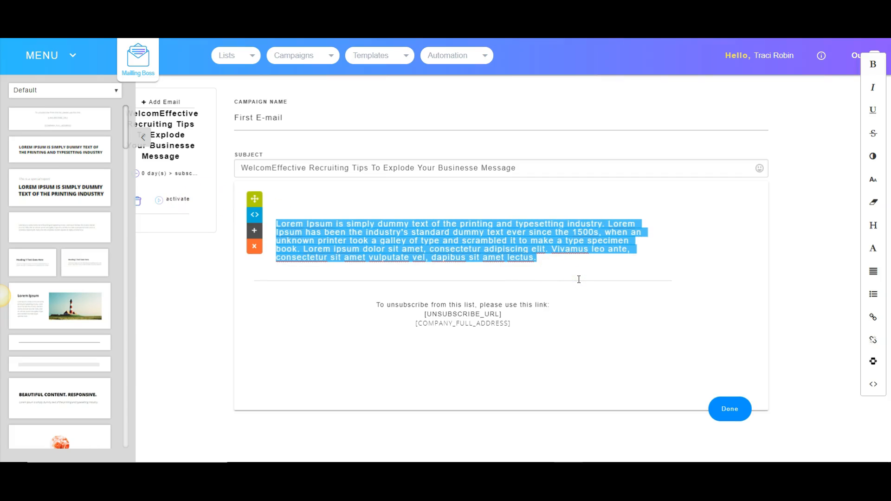
key("ctrl+v")
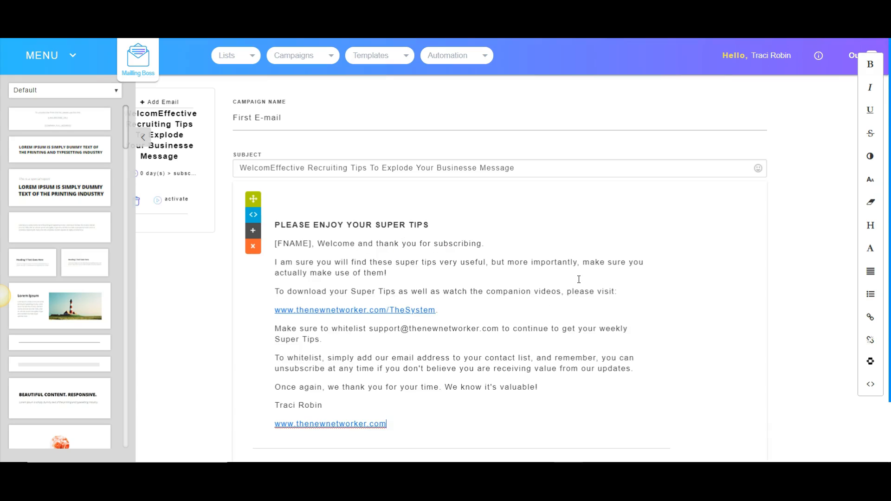
scroll(509, 237, "down", 2)
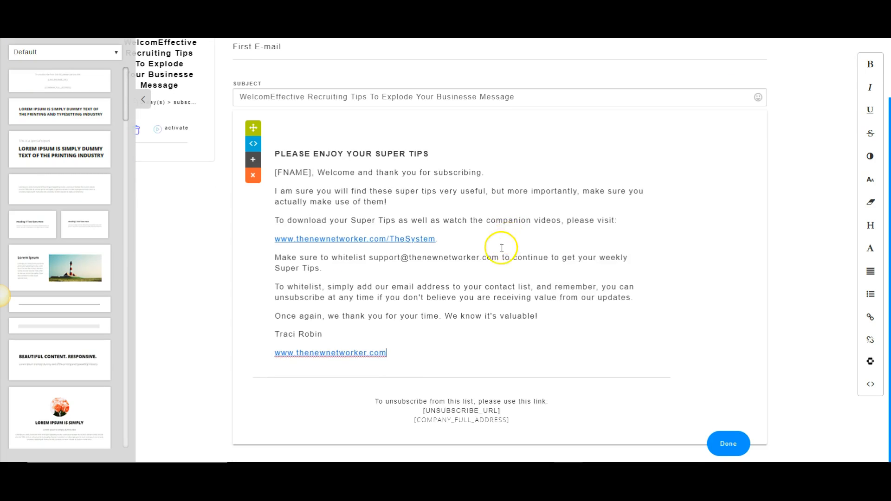
- Collapse the content block sidebar and add another email to the sequence
scroll(501, 248, "up", 2)
left_click(158, 149)
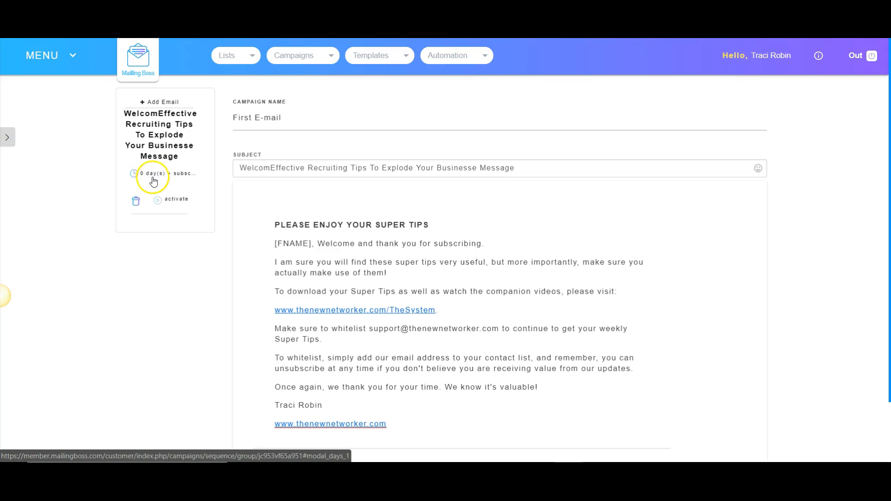
left_click(144, 104)
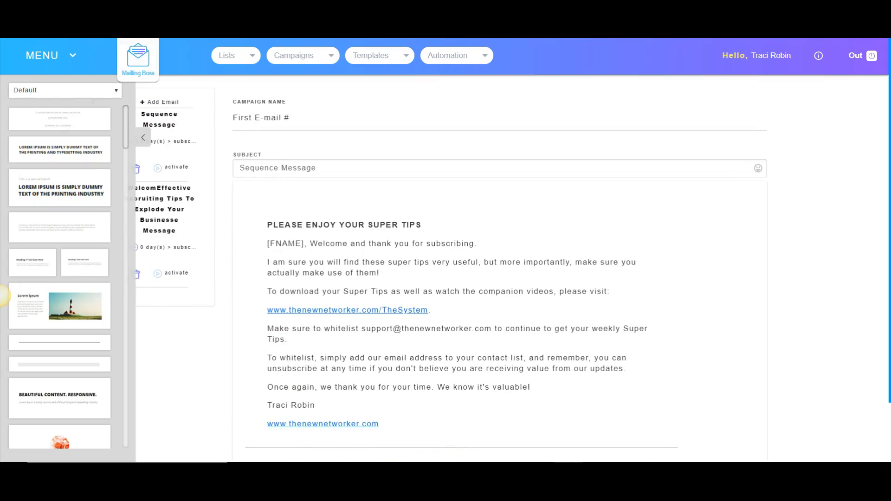
- Copy the Email #2 subject line "Subject Line: Did You Set Up Your System?" from the Word document and return to MailingBoss
left_click(281, 474)
scroll(307, 369, "down", 3)
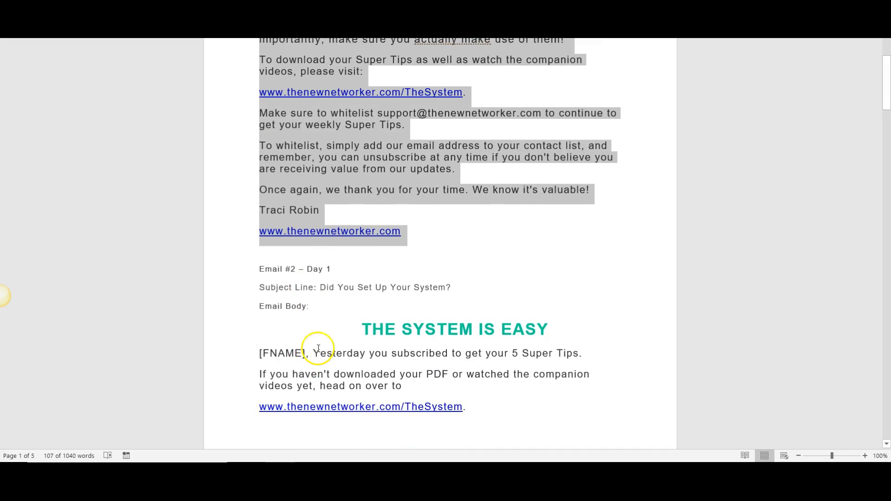
left_click_drag(459, 285, 270, 285)
right_click(270, 285)
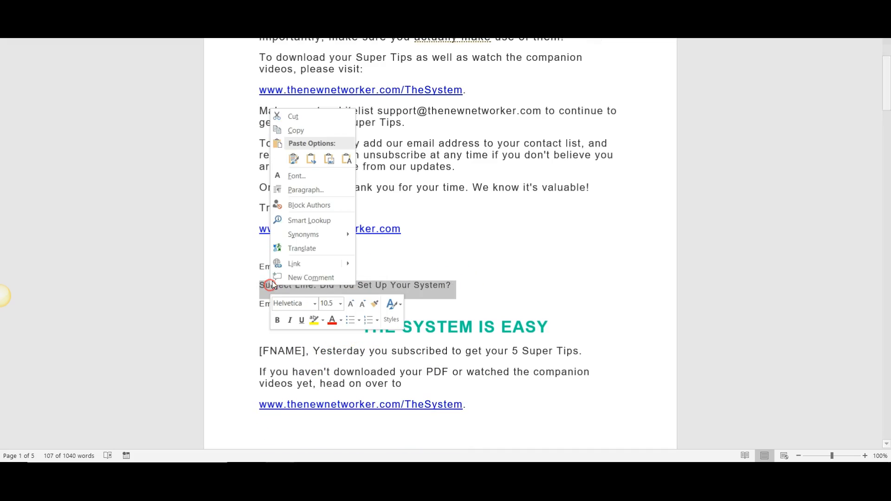
left_click(296, 131)
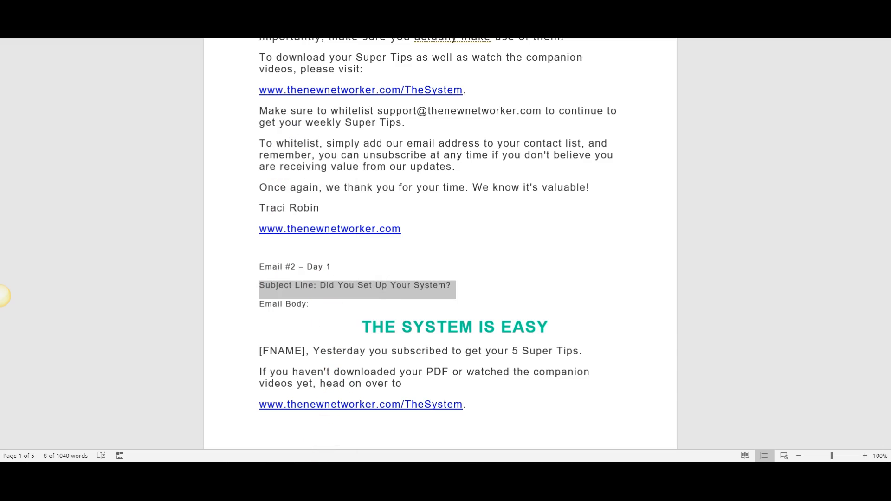
key("alt+Tab")
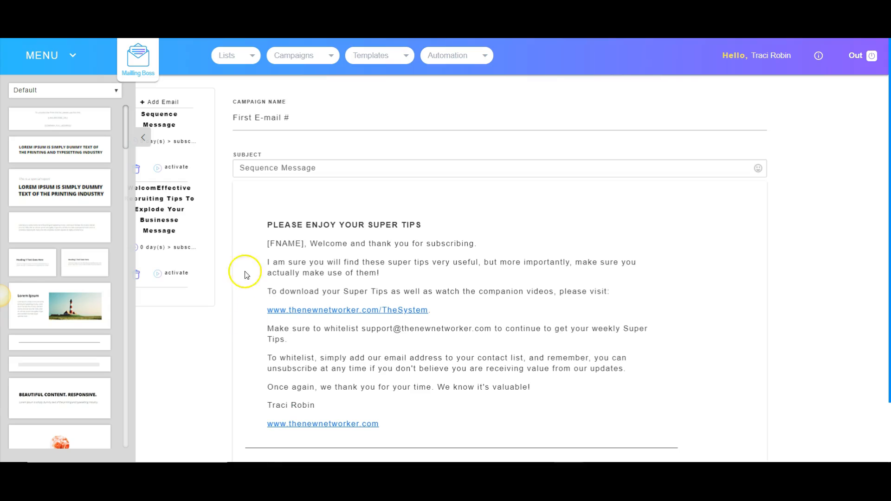
- Paste the copied subject line into the new email's subject and set its campaign name to "First E-mail #2"
left_click(269, 169)
right_click(269, 170)
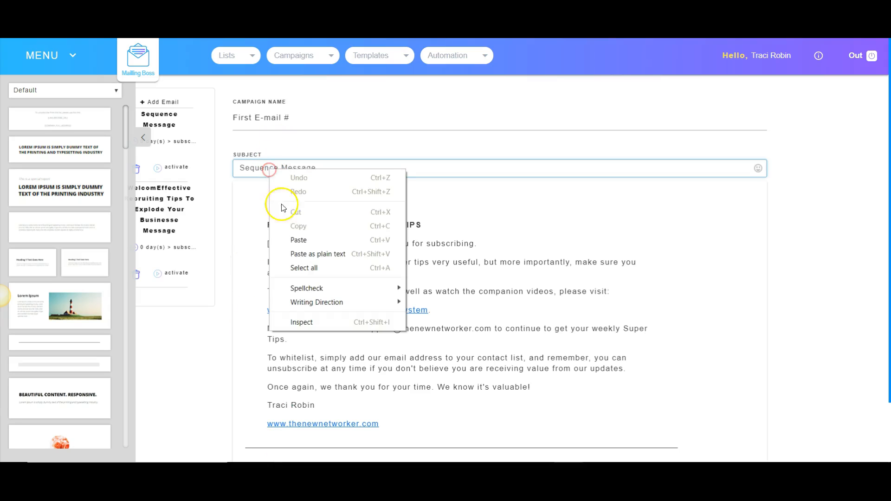
left_click(307, 240)
left_click(300, 119)
type("2")
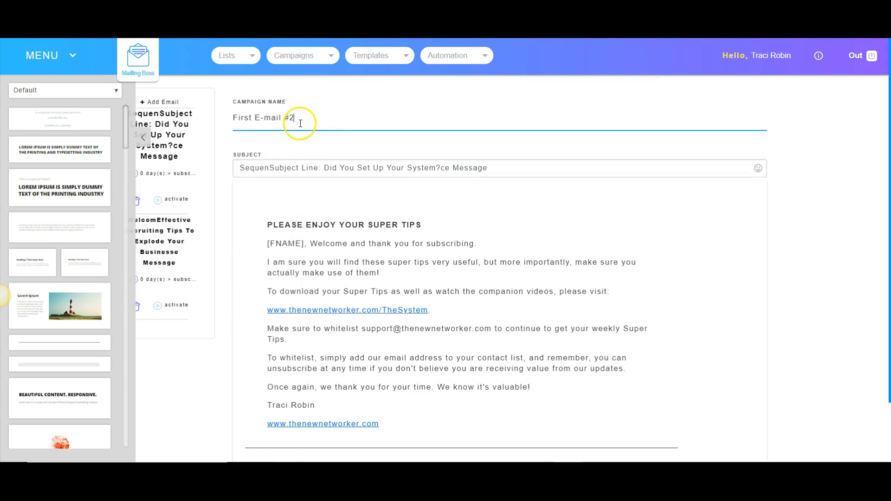
- Set the second email's autoresponder time value to 1 and save the campaign options
left_click(143, 138)
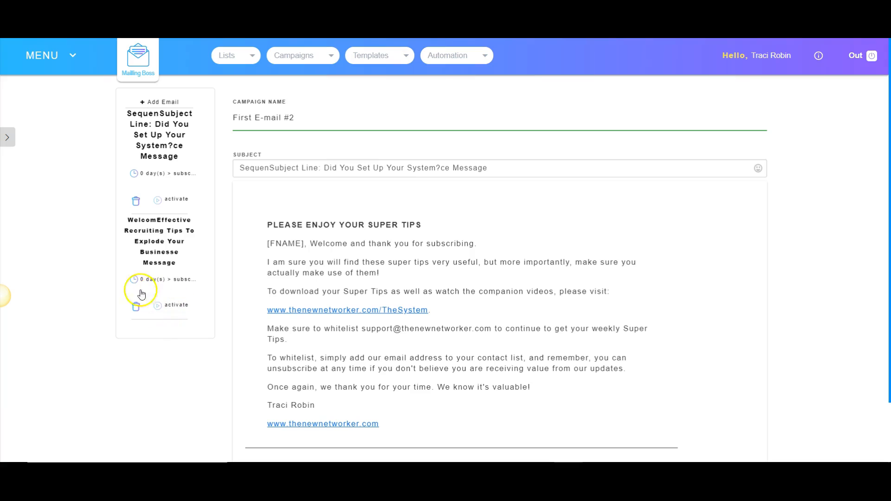
left_click(143, 178)
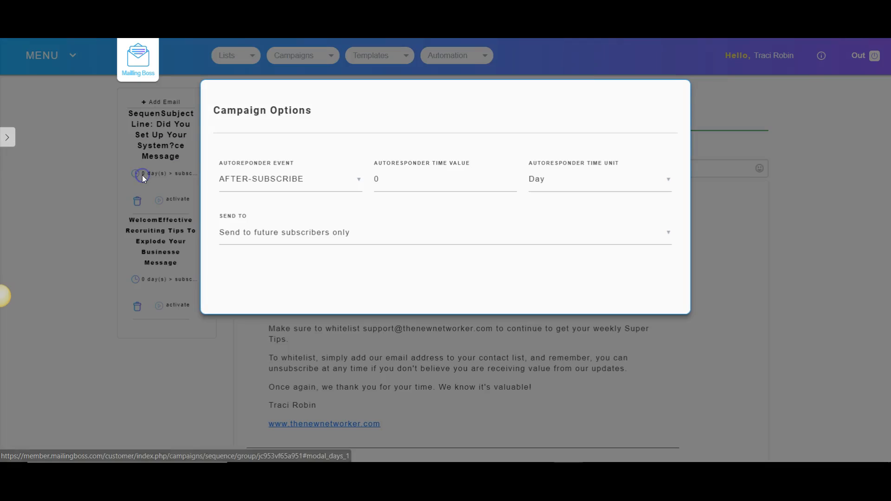
double_click(402, 188)
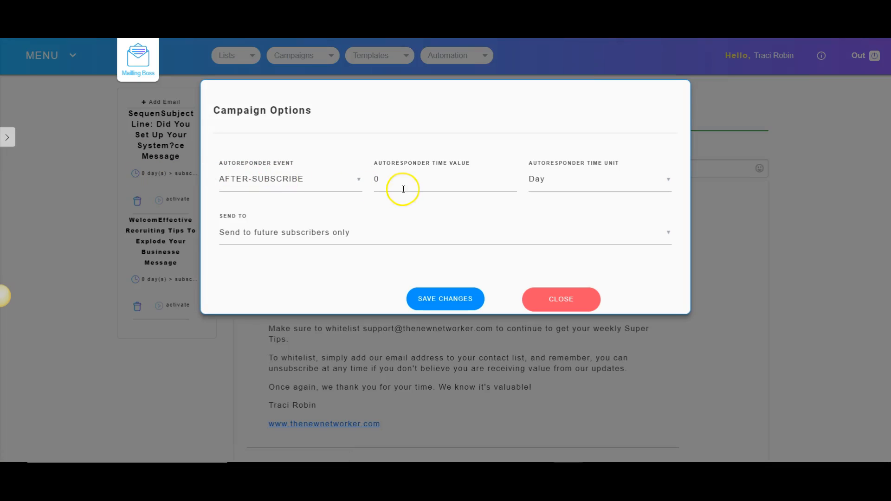
type("1")
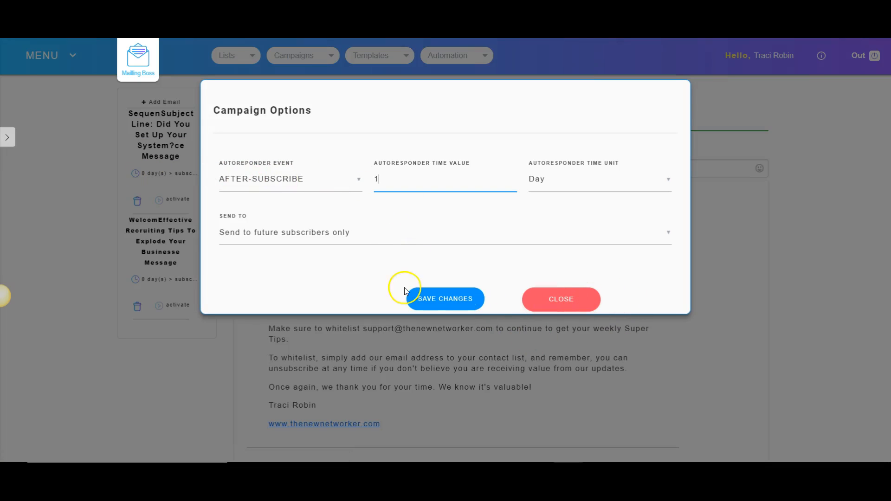
left_click(445, 300)
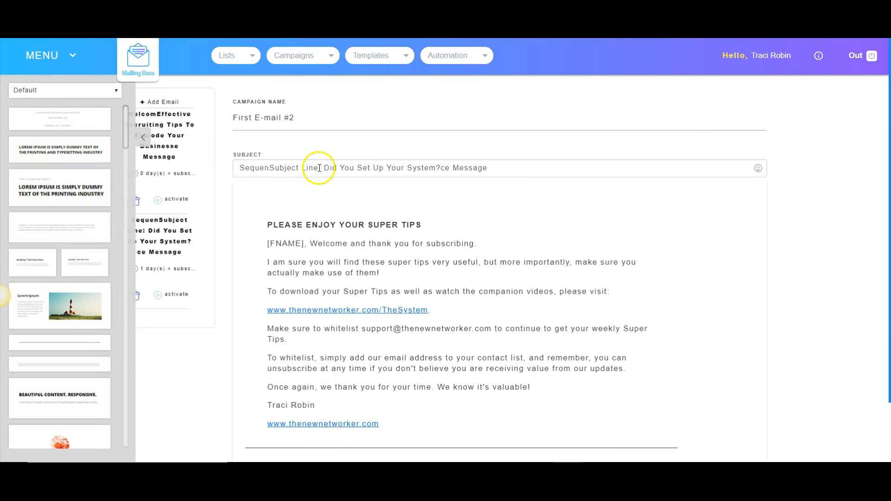
- Remove the leading "SequenSubject Line:" text and its trailing space from the second email's subject
left_click_drag(324, 168, 229, 154)
key("BackSpace")
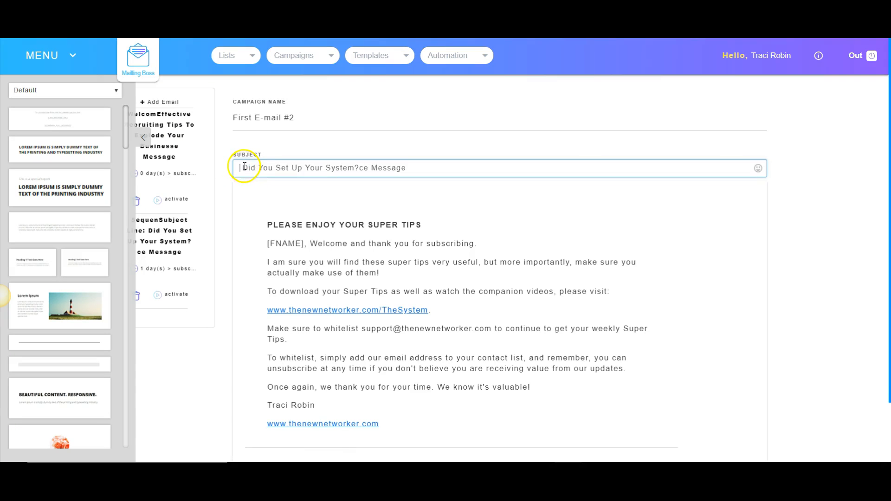
key("BackSpace")
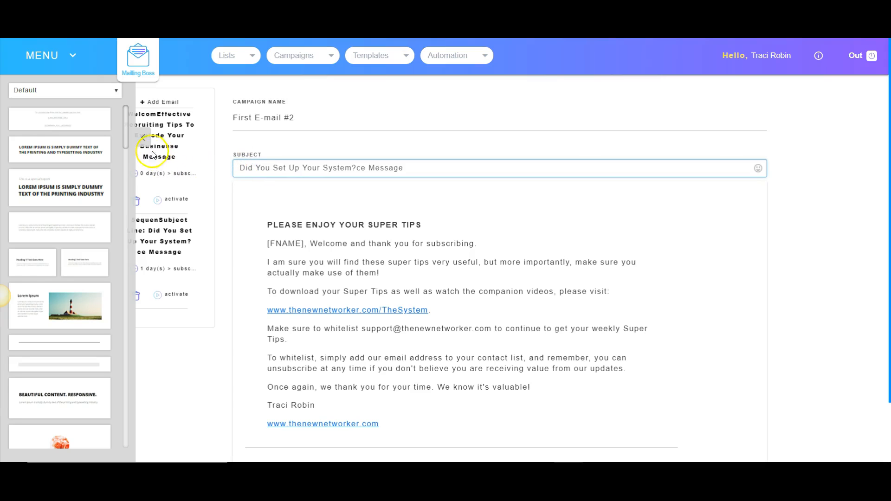
- Activate both emails in the sequence and collapse the content block sidebar
left_click(143, 138)
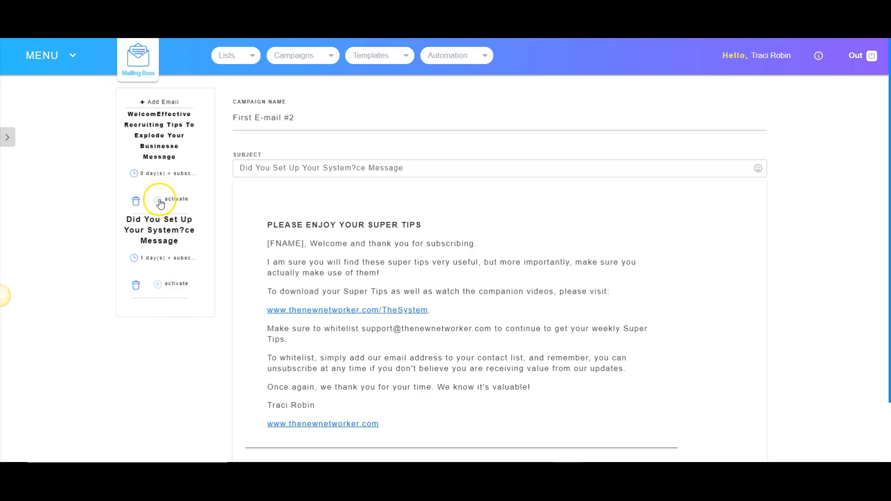
left_click(151, 257)
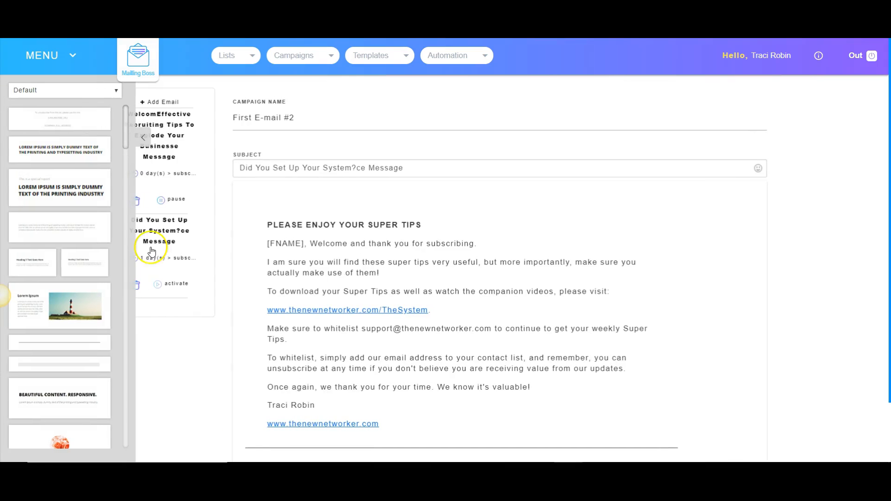
left_click(140, 138)
left_click(180, 283)
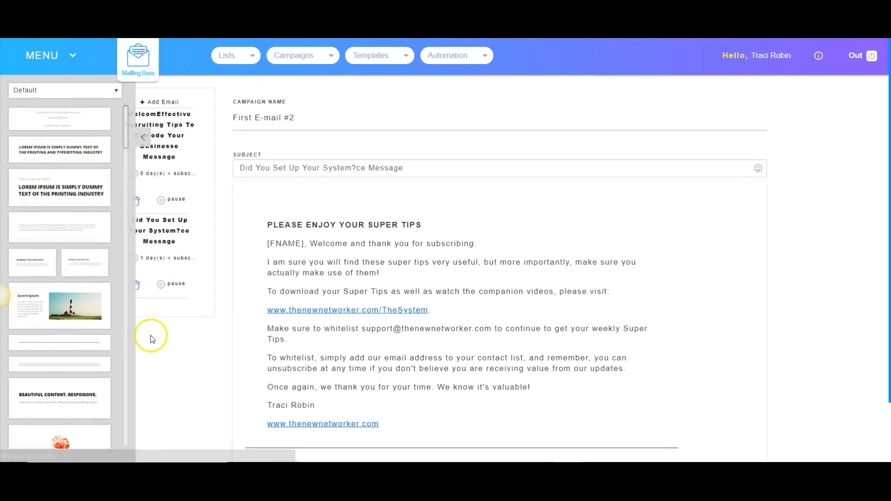
left_click(143, 137)
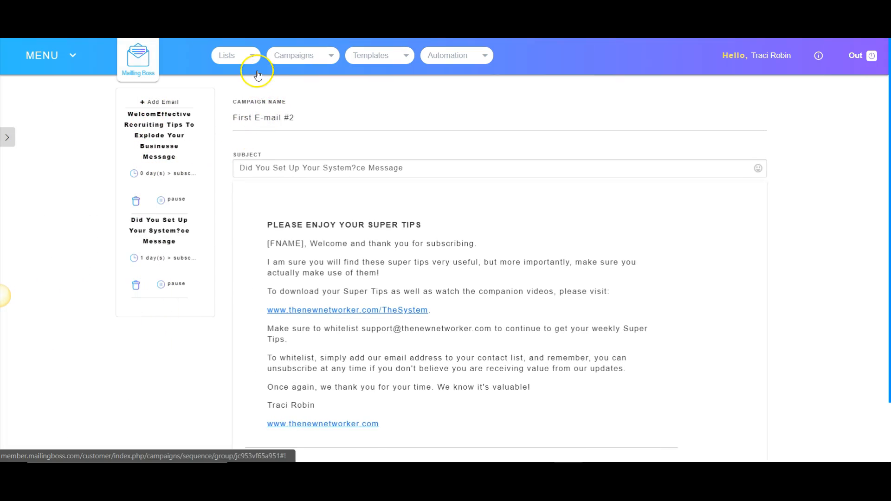
left_click(288, 307)
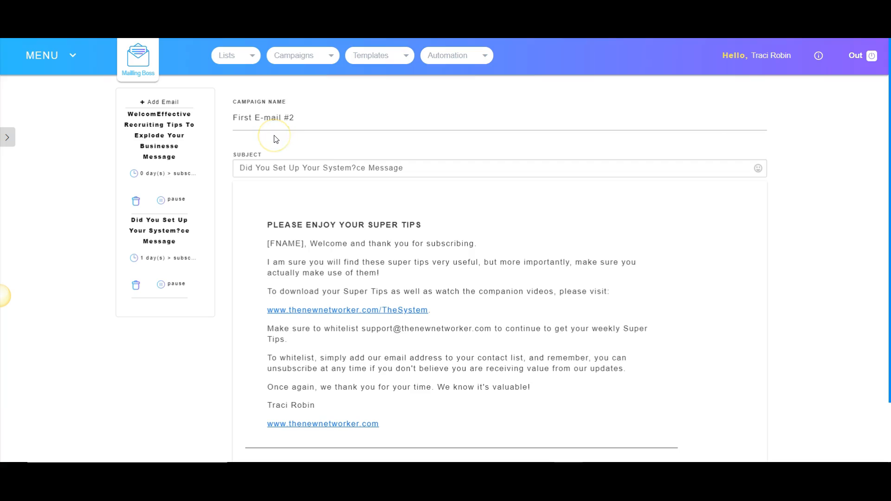
- Go to the mailing lists overview and open The Networker list's details for editing
left_click(234, 57)
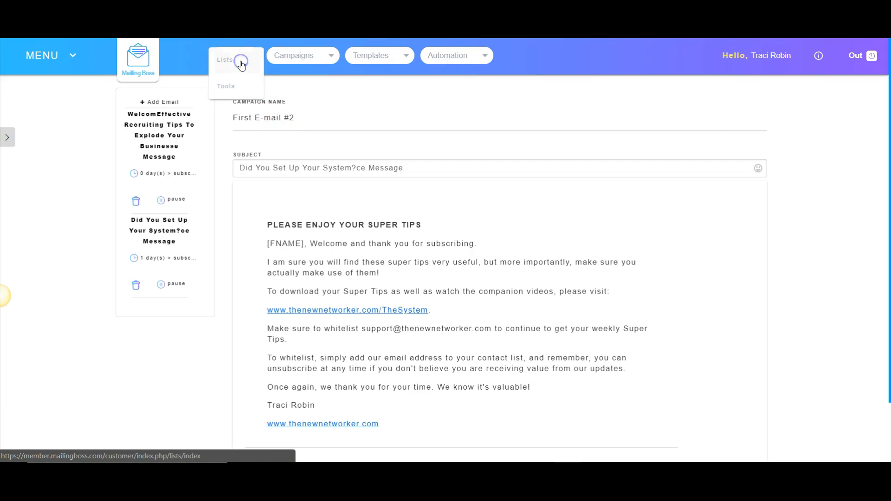
left_click(237, 65)
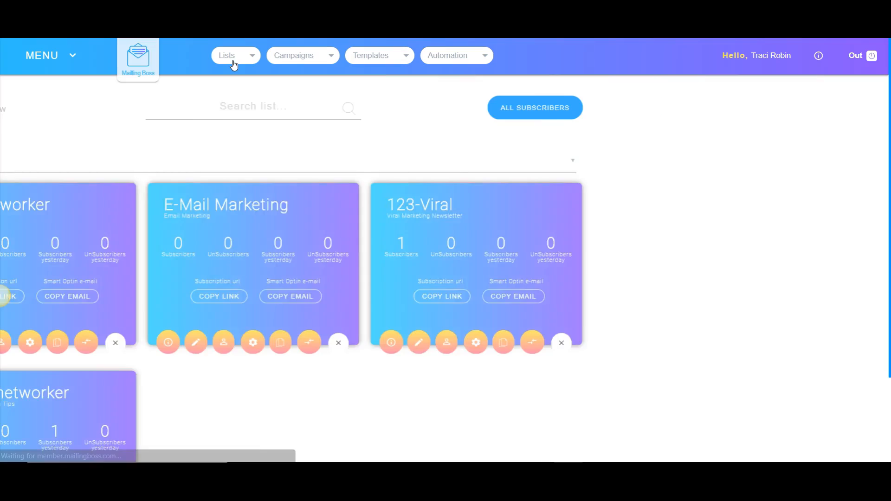
scroll(308, 334, "down", 1)
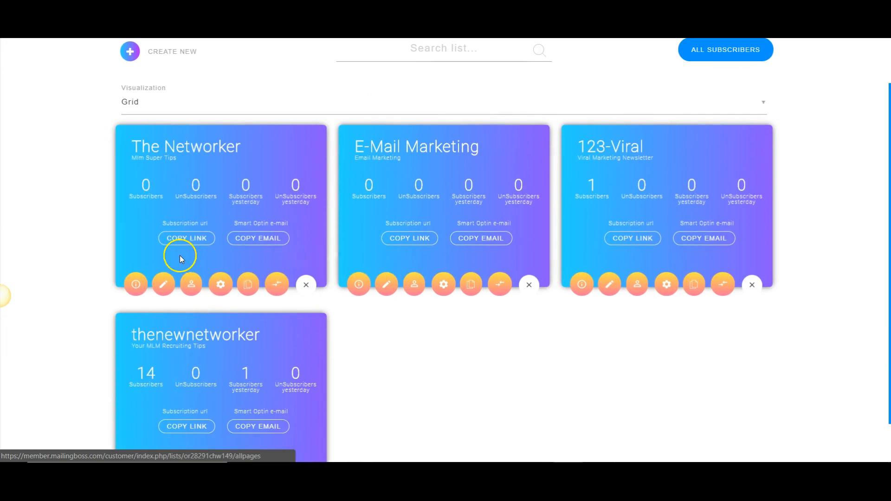
left_click(160, 285)
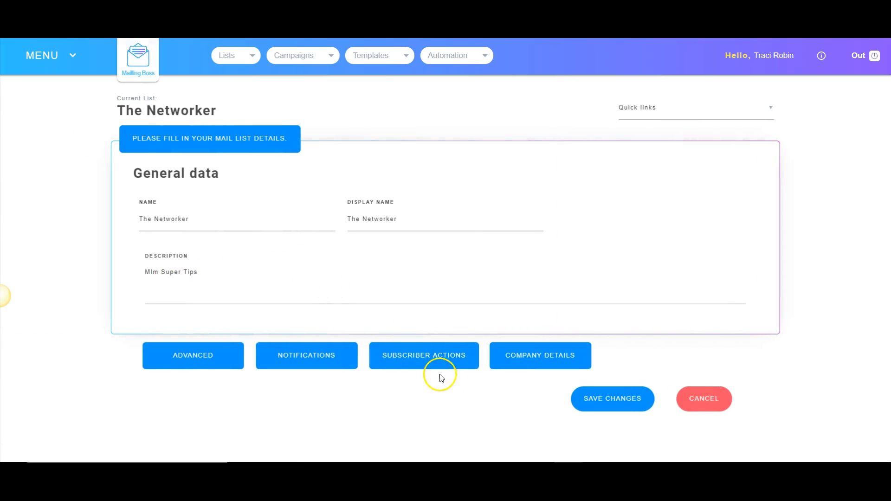
- Review The Networker list's advanced settings, including opt-in, opt-out, welcome email, sender and reply-to fields
left_click(177, 357)
scroll(185, 357, "down", 4)
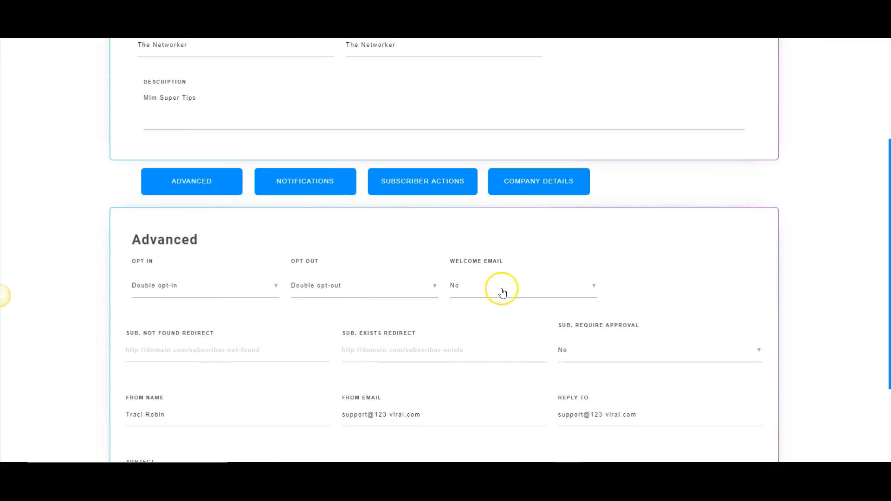
scroll(529, 288, "down", 1)
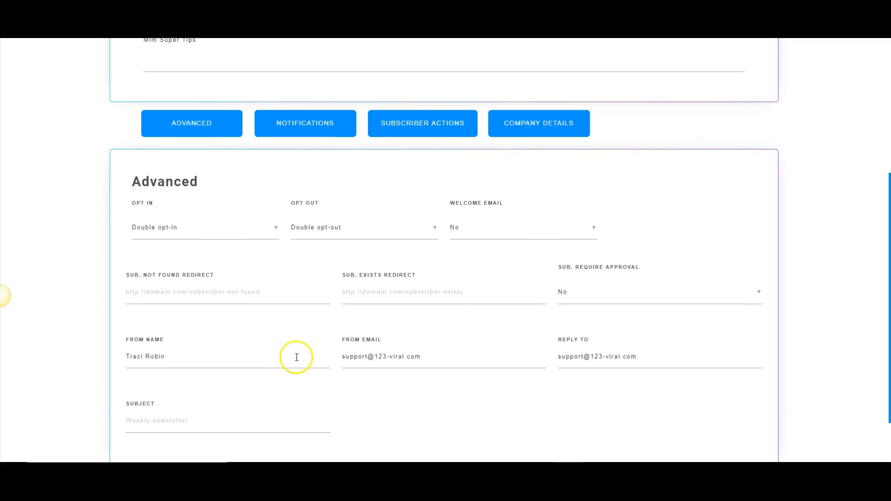
left_click_drag(448, 366, 319, 364)
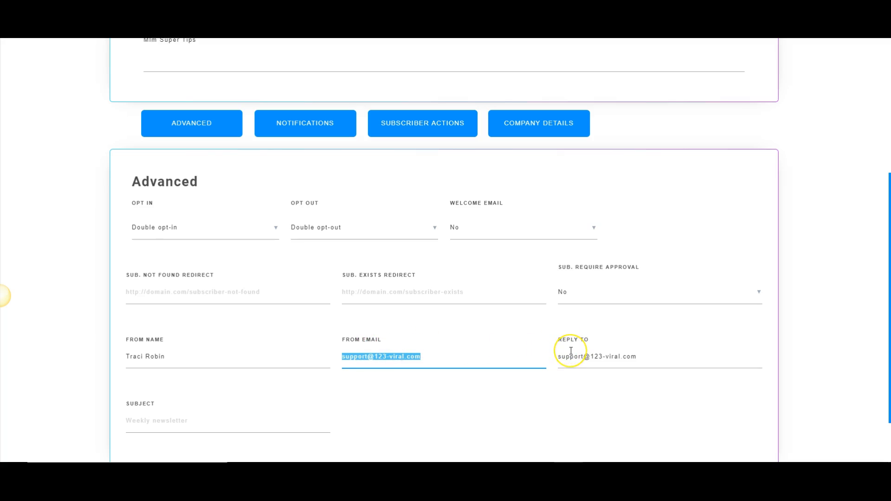
left_click(483, 357)
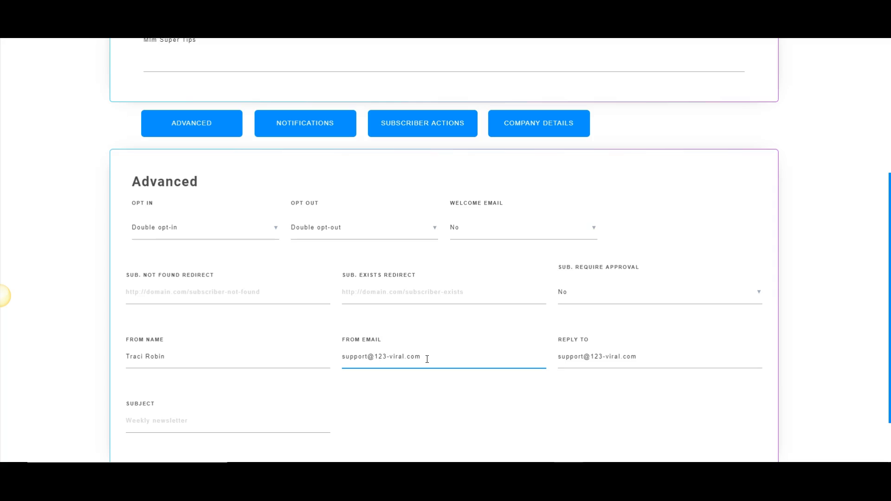
scroll(427, 359, "down", 2)
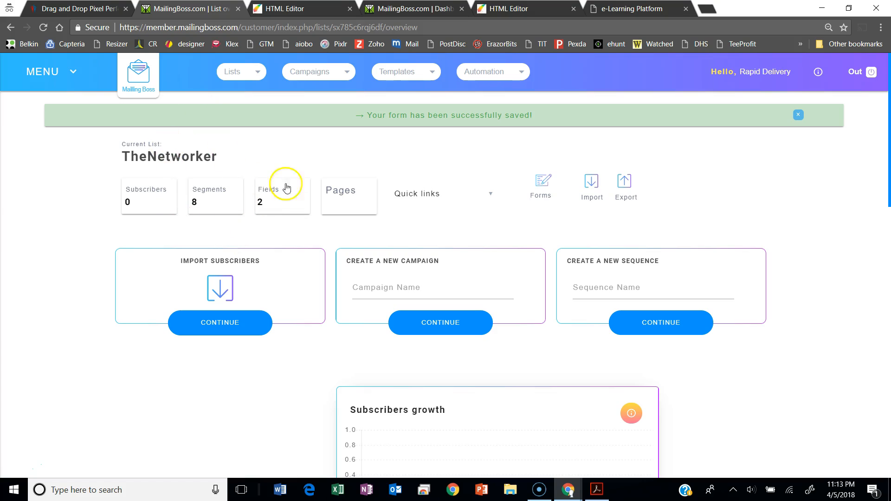
- Switch to the landing page's HTML Editor and configure the opt-in form to use the TheNetworker list
left_click(304, 11)
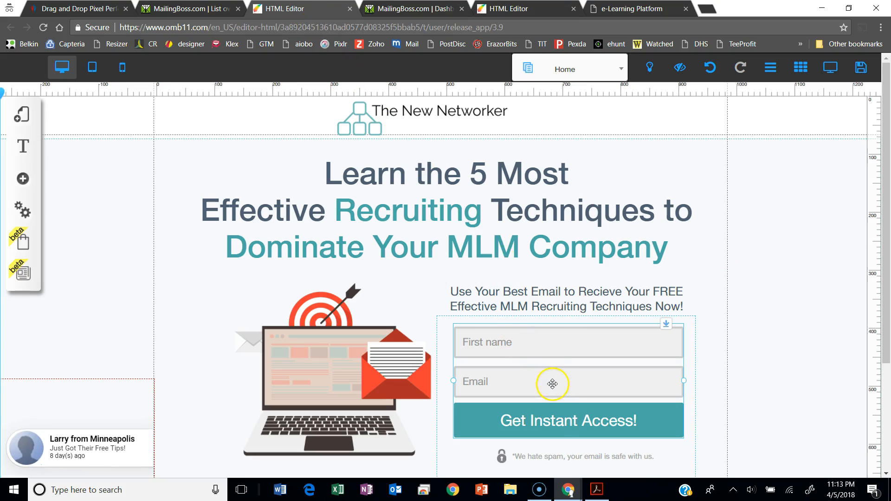
left_click(558, 424)
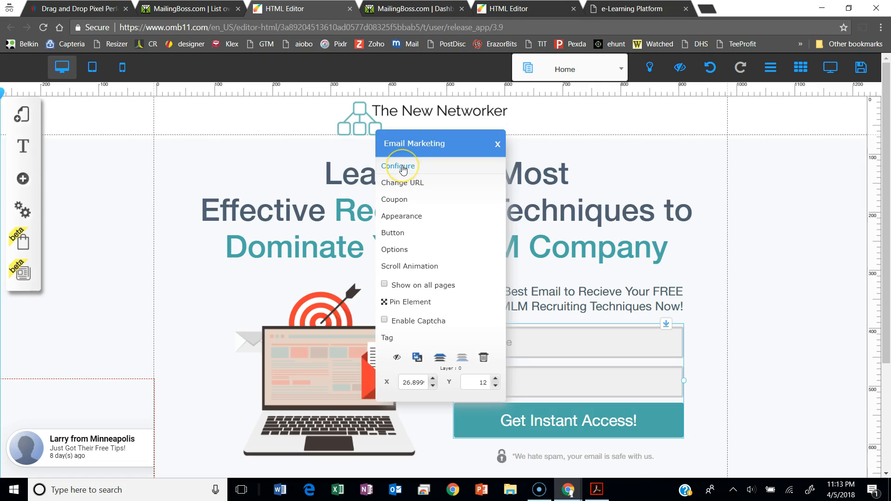
left_click(403, 168)
left_click(294, 177)
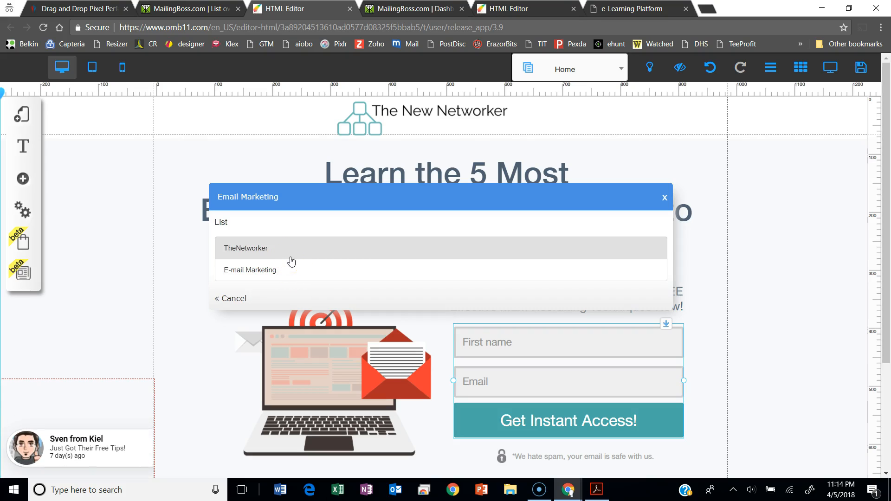
left_click(282, 280)
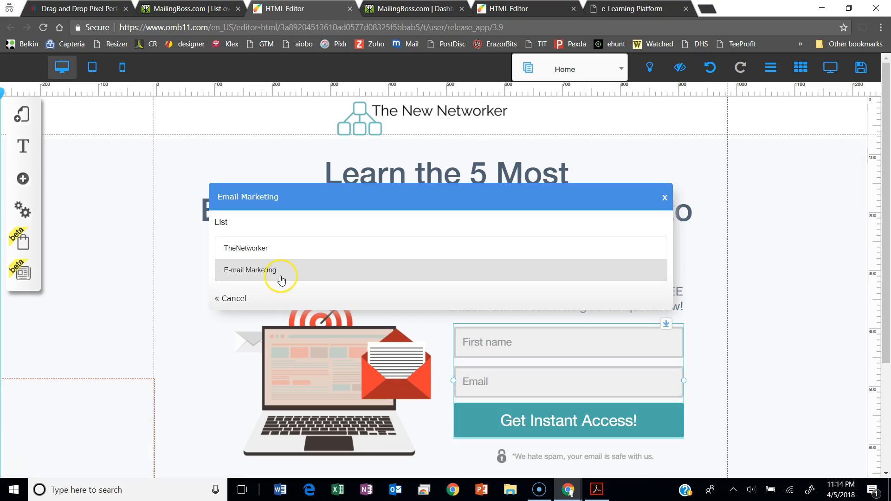
left_click(289, 249)
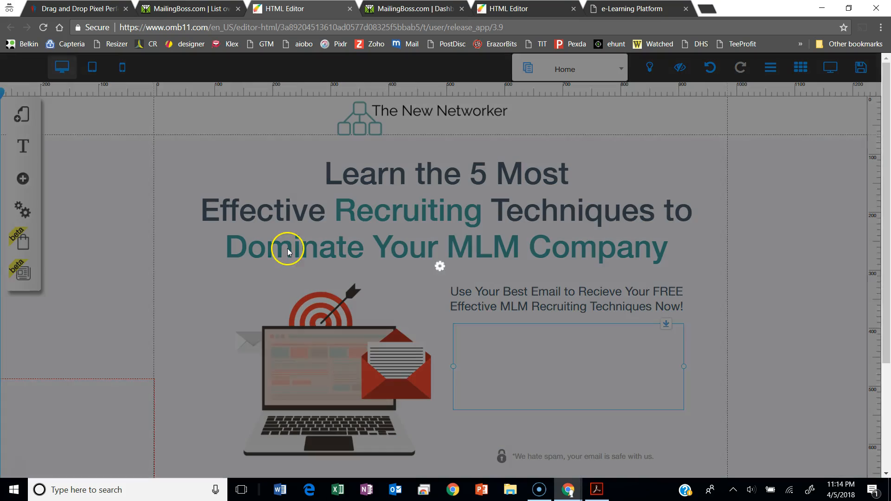
scroll(653, 362, "down", 3)
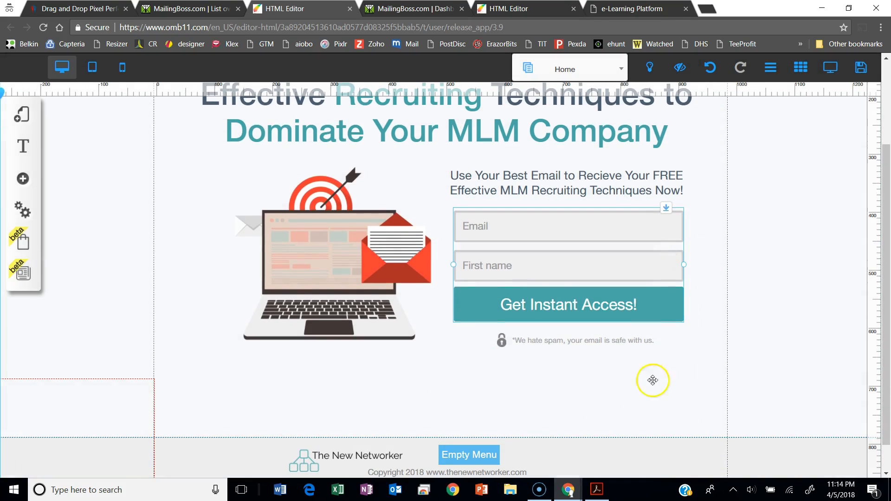
scroll(638, 370, "up", 1)
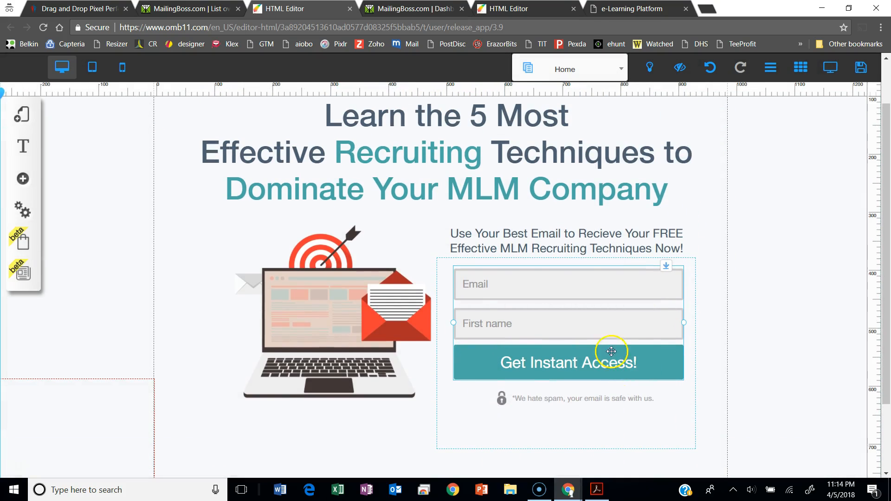
scroll(633, 348, "up", 1)
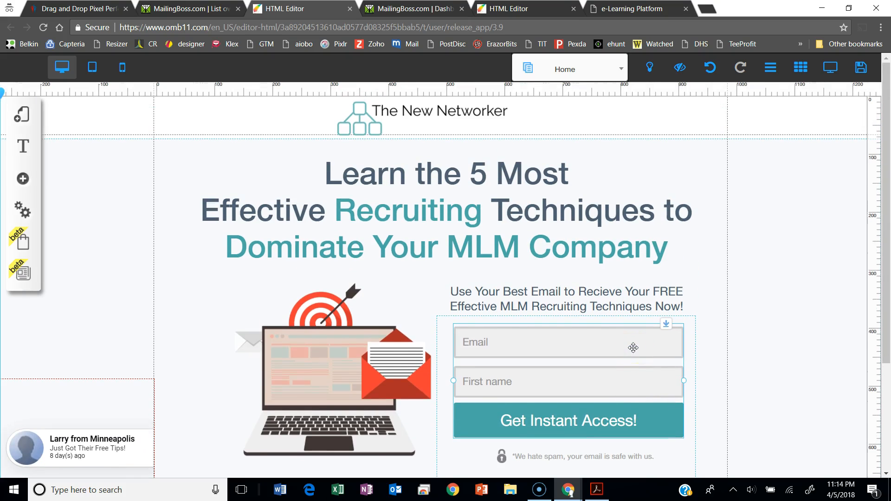